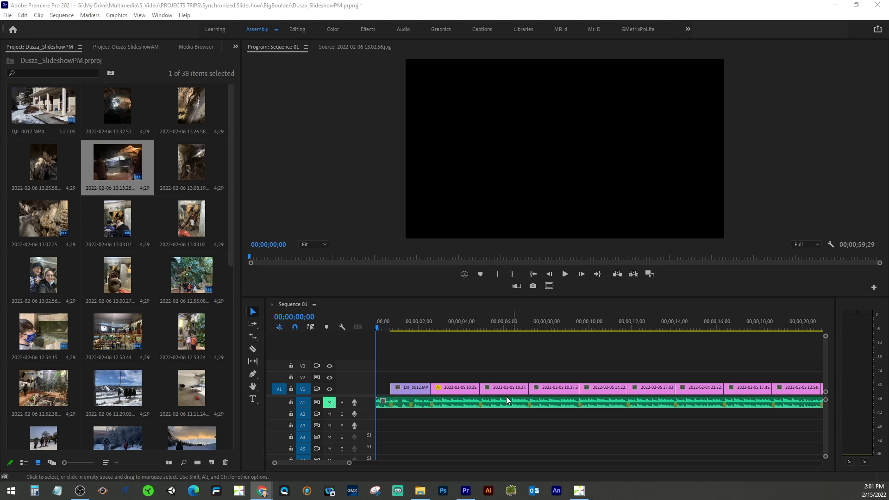
Show more of the sequence in the timeline and switch to the Effects workspace.
left_click_drag(348, 463, 397, 461)
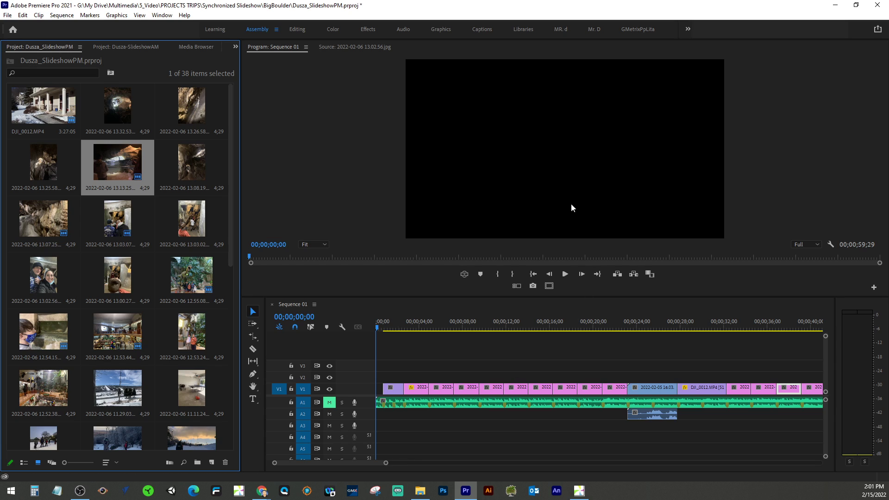
mouse_move(377, 44)
left_mouse_down()
mouse_move(453, 44)
mouse_move(445, 73)
mouse_move(387, 34)
mouse_move(365, 30)
left_mouse_up()
left_click(366, 29)
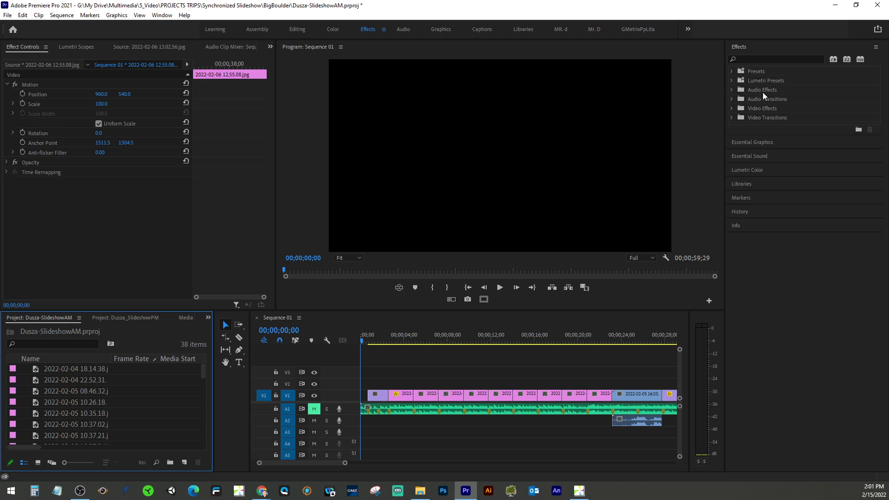
Apply a Cross Dissolve at the cut between DJI_0012.MP4 and the first photo, and move the playhead to 00;00;01;22.
left_click(731, 118)
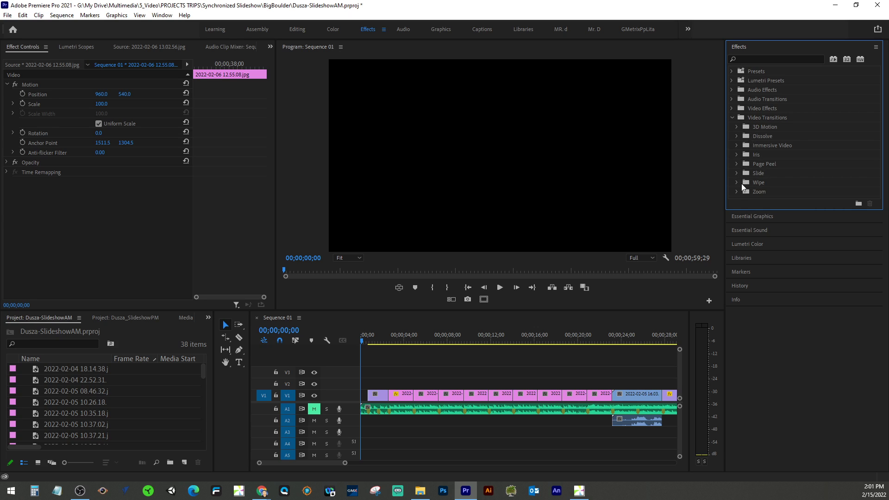
left_click(735, 137)
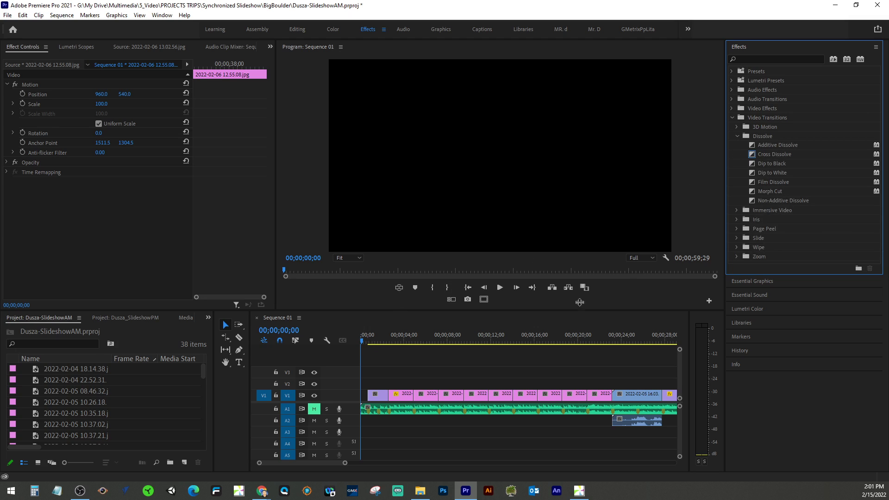
left_click_drag(753, 154, 431, 372)
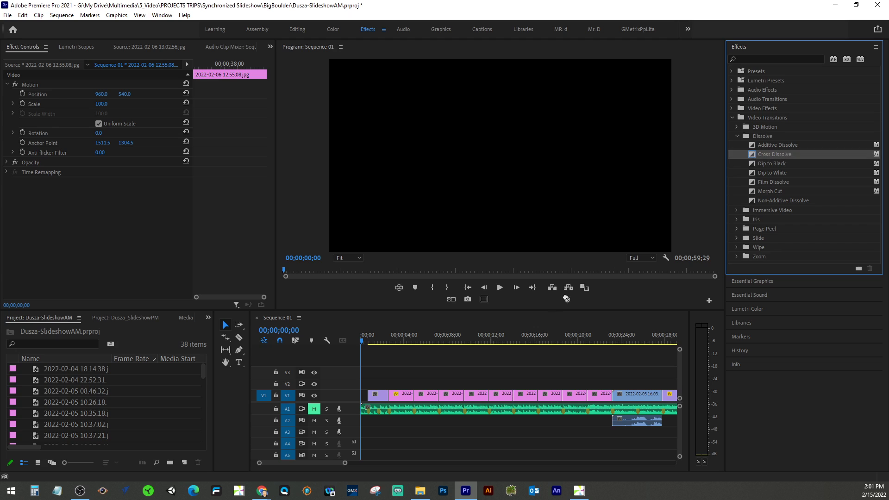
left_click_drag(392, 394, 390, 395)
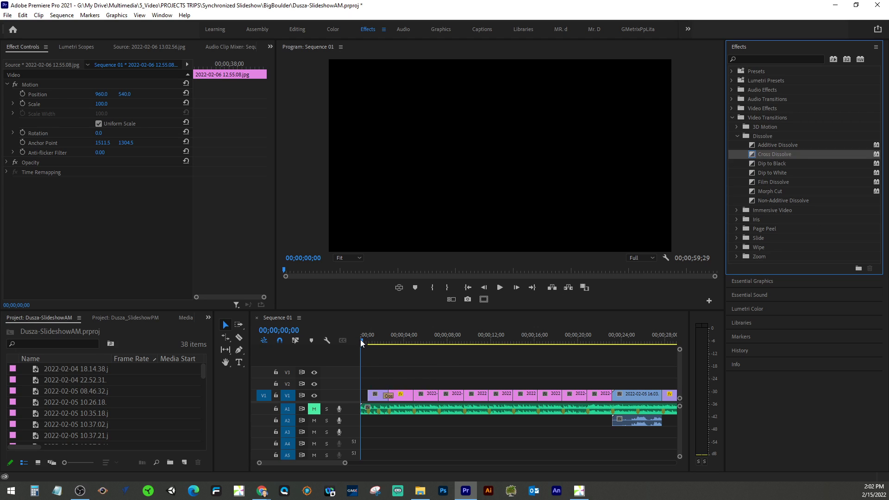
left_click_drag(361, 339, 380, 343)
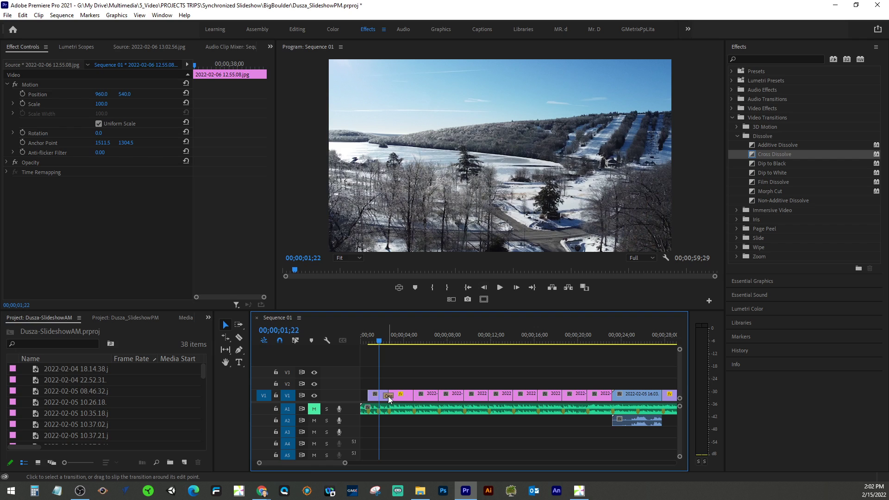
Shorten the Cross Dissolve between DJI_0012.MP4 and the first photo to 13 frames, keeping it centred on the cut.
double_click(388, 396)
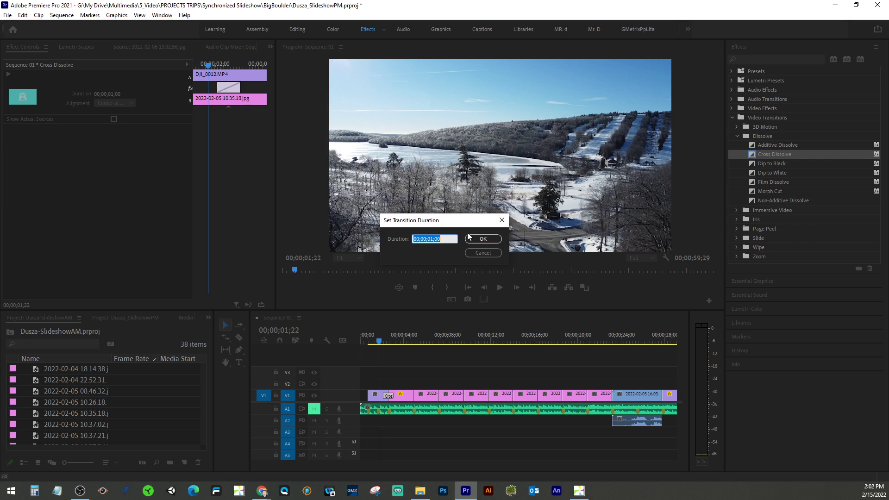
left_click(483, 239)
mouse_move(221, 87)
left_mouse_down()
mouse_move(240, 88)
mouse_move(226, 88)
left_mouse_up()
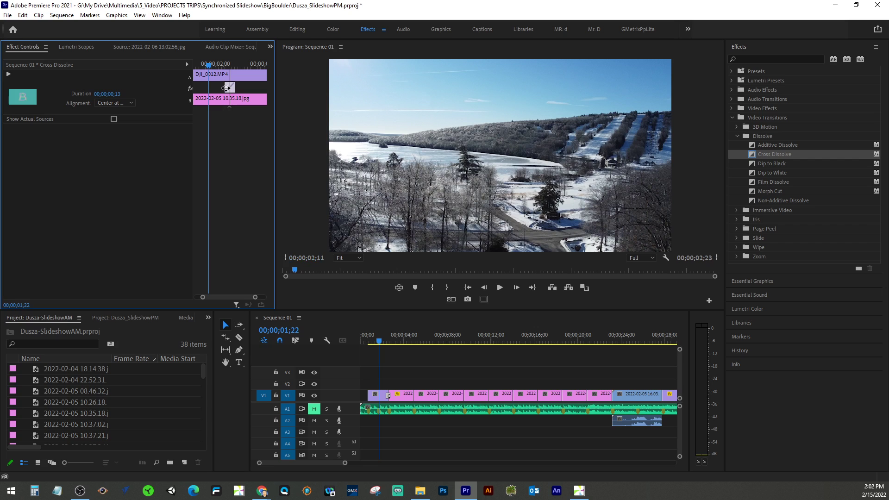
left_click(252, 103)
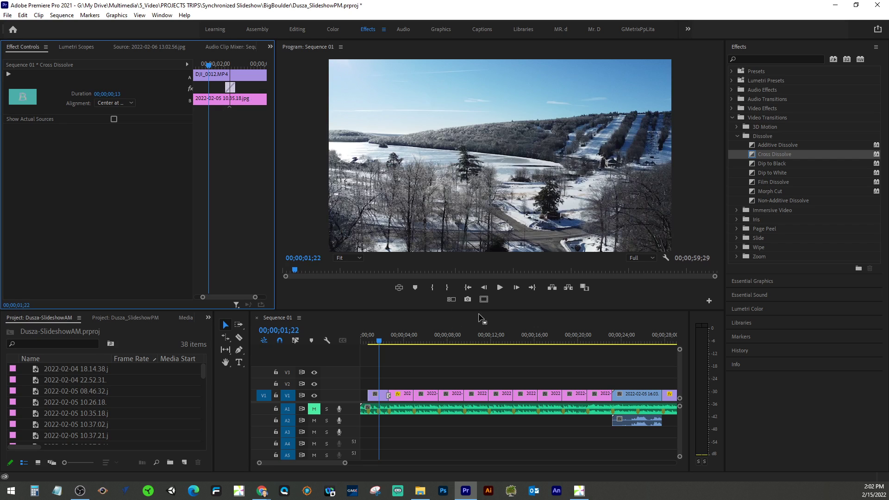
Play the sequence from just before the shortened Cross Dissolve through the first photo.
left_click(380, 344)
left_click_drag(381, 345, 385, 341)
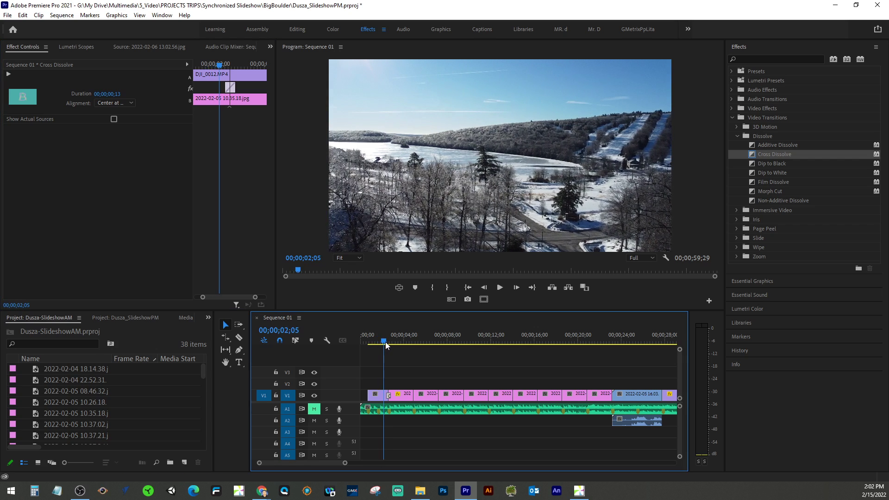
left_click(498, 288)
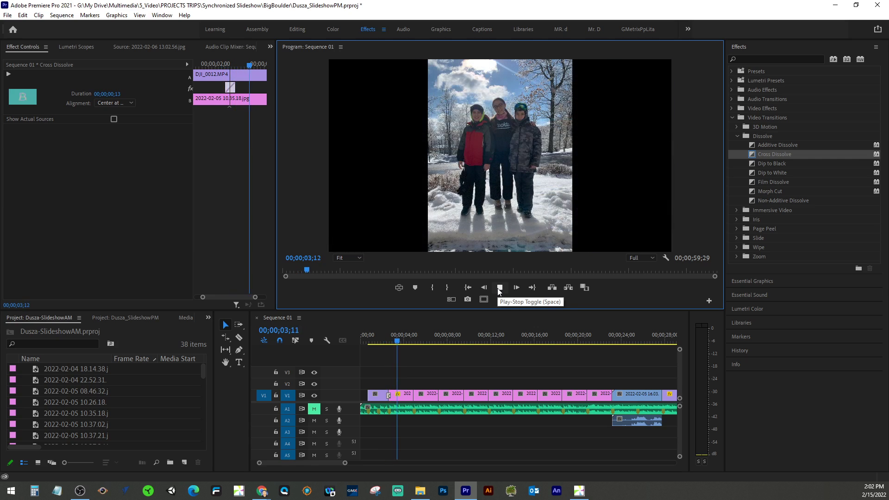
left_click(498, 287)
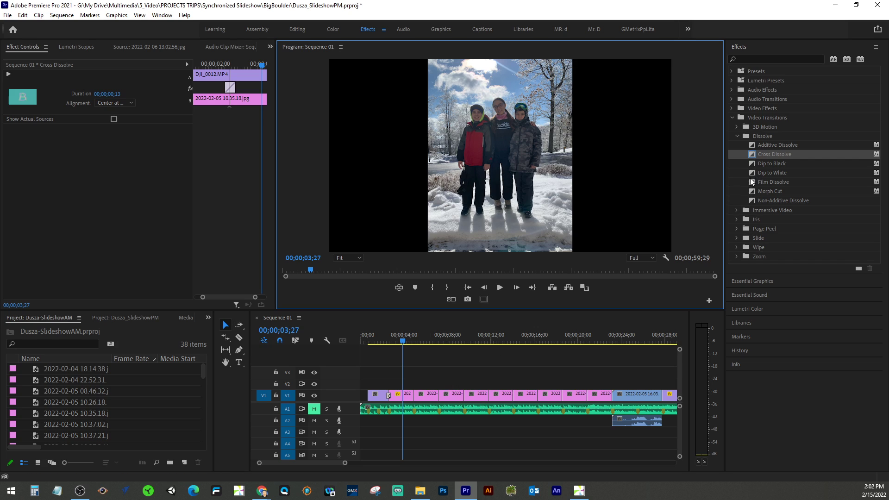
Replace the Cross Dissolve at the first cut with Dip to Black and look through the Immersive Video transitions.
left_click_drag(752, 164, 382, 345)
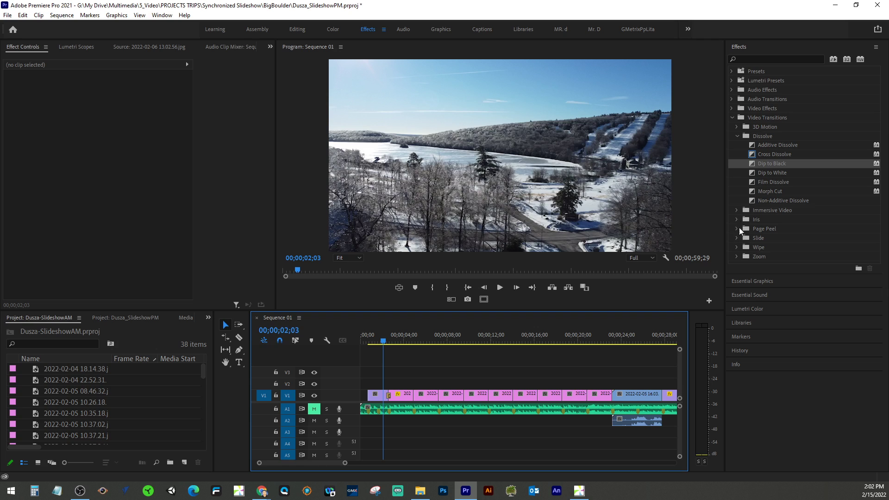
left_click(737, 211)
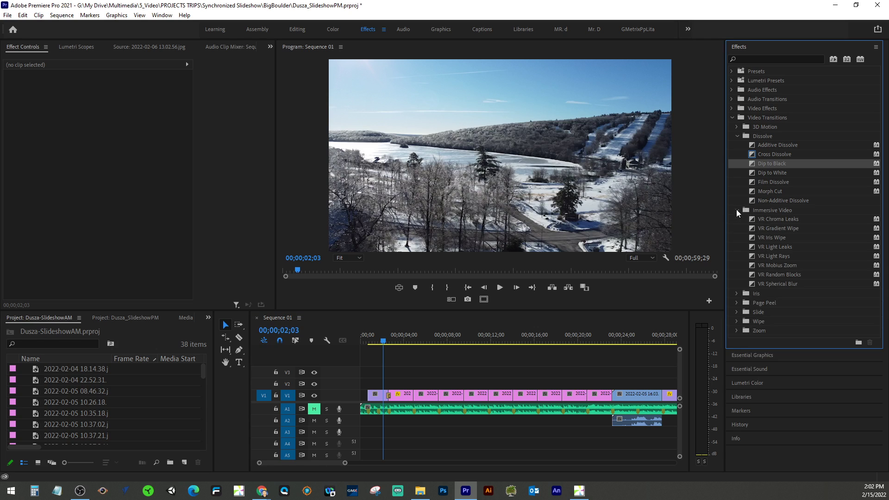
left_click(737, 211)
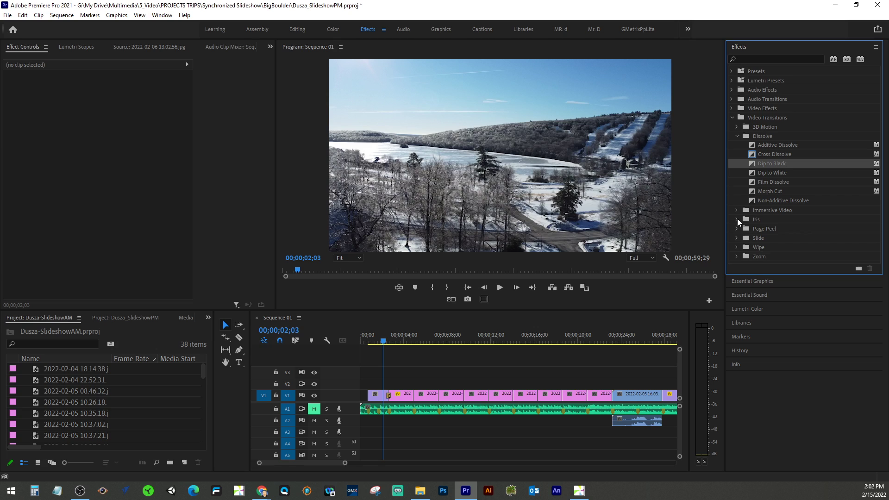
Apply the Iris Box transition at the cut between the first and second photos.
left_click(736, 219)
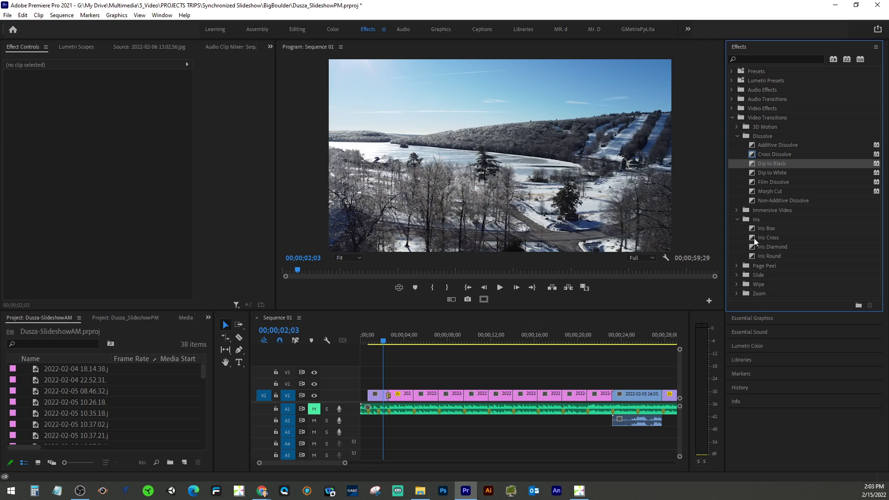
left_click_drag(753, 226, 463, 379)
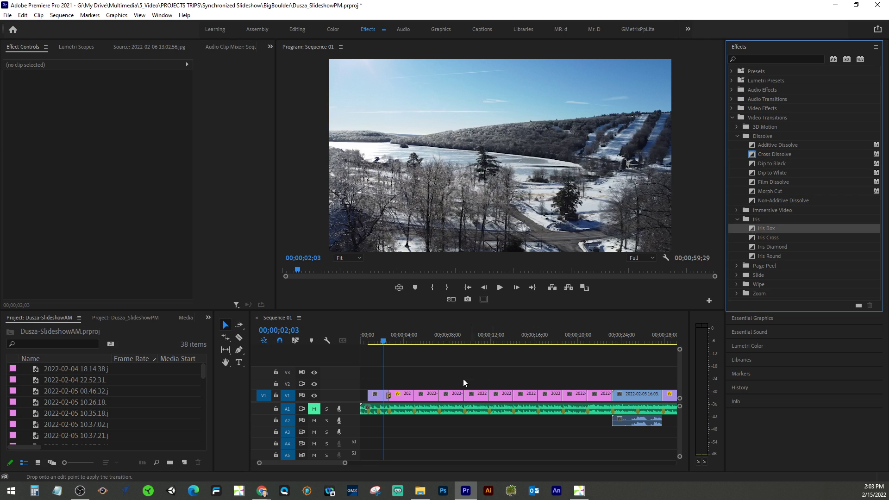
left_click_drag(418, 399, 416, 397)
Play the sequence through the Iris Box transition from 00;00;04;12.
left_click_drag(388, 342, 408, 343)
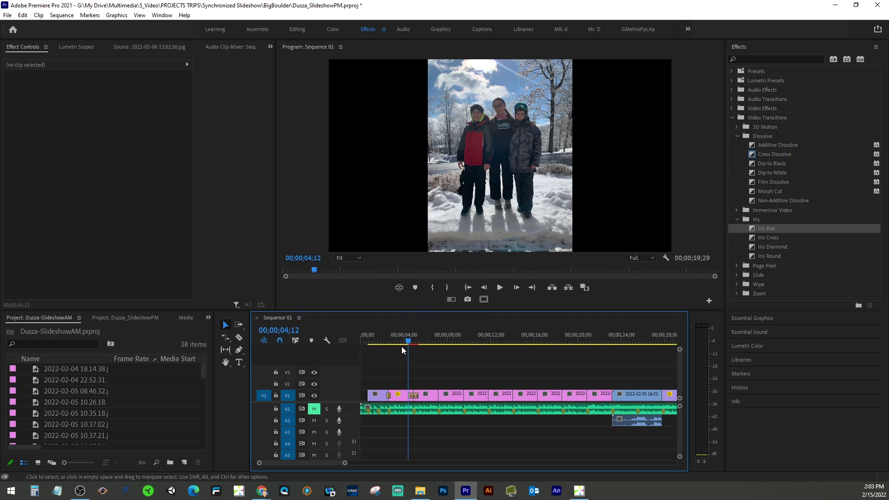
left_click(499, 289)
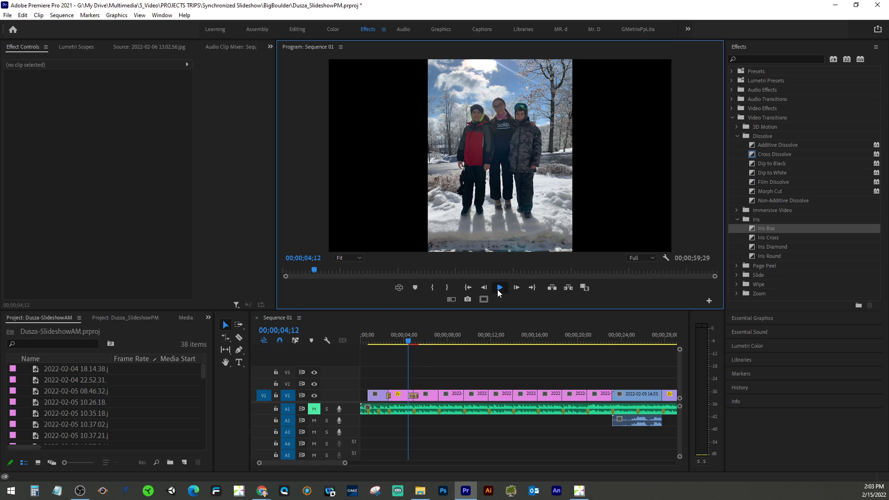
left_click(499, 288)
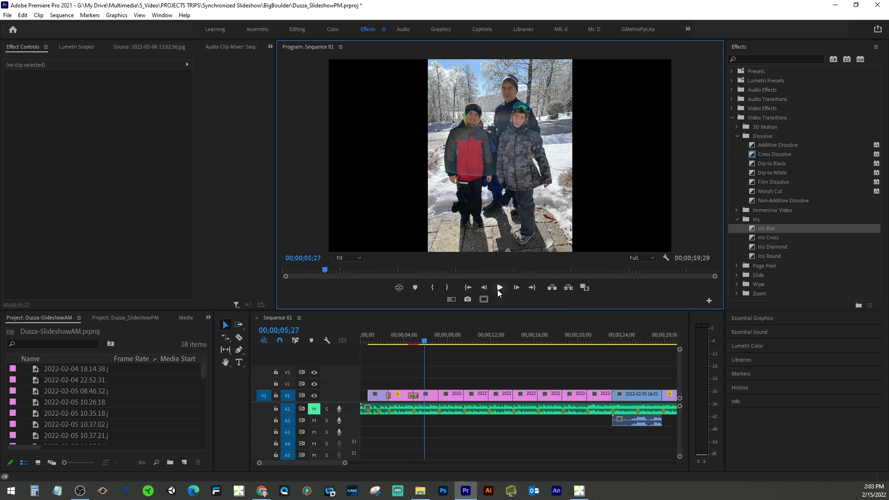
Render the whole sequence with Render In to Out and stop the playback that follows.
mouse_move(426, 342)
left_mouse_down()
mouse_move(404, 341)
mouse_move(415, 348)
left_mouse_up()
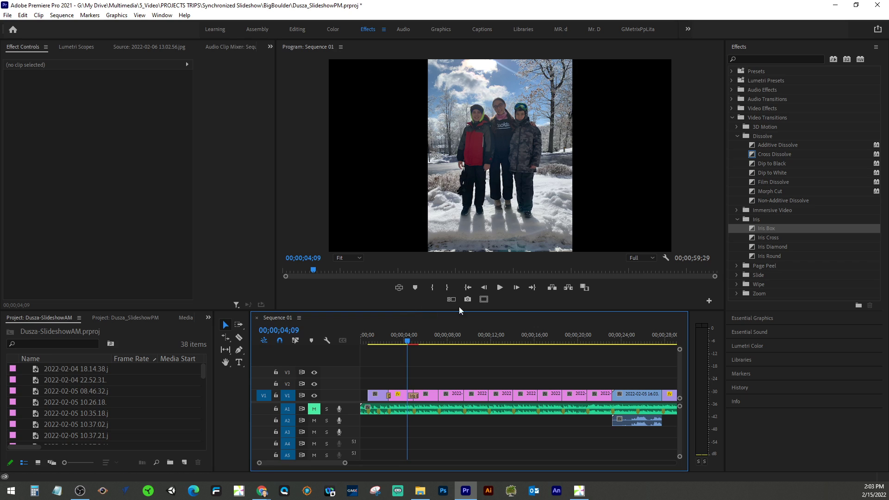
left_click(60, 17)
left_click(64, 49)
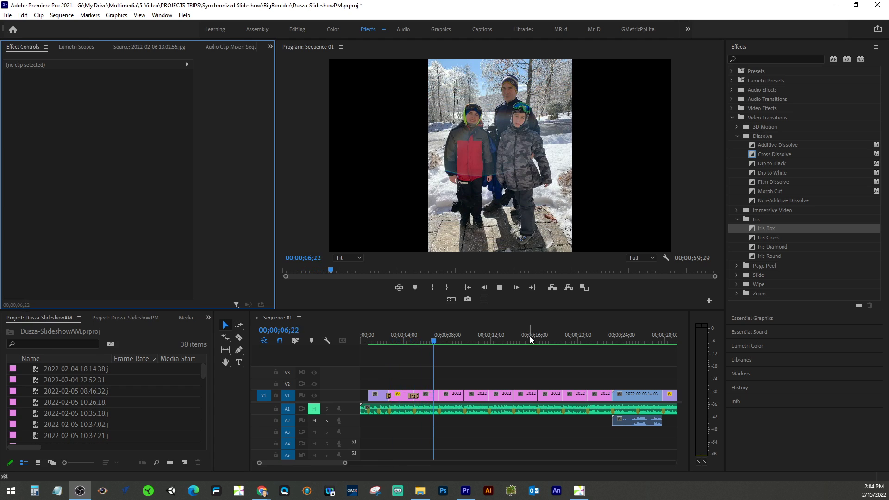
left_click(500, 287)
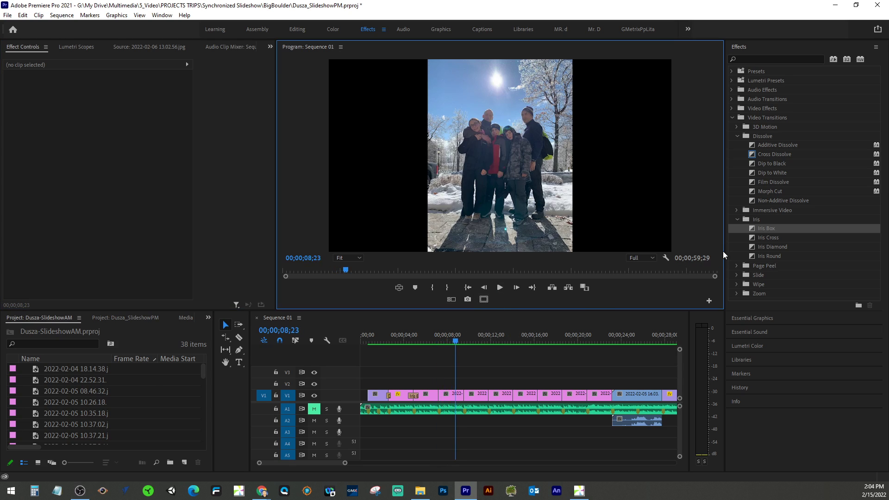
Apply the Radial Wipe transition at the cut between the second and third photos.
left_click(736, 266)
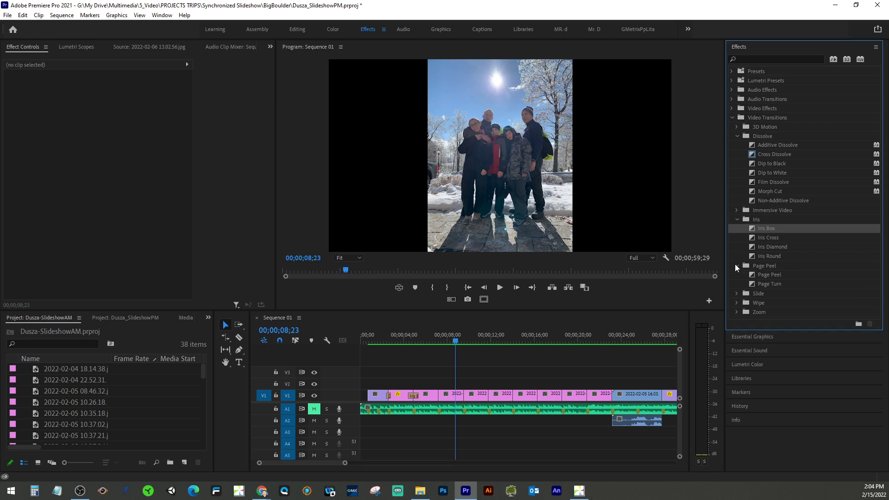
left_click(736, 302)
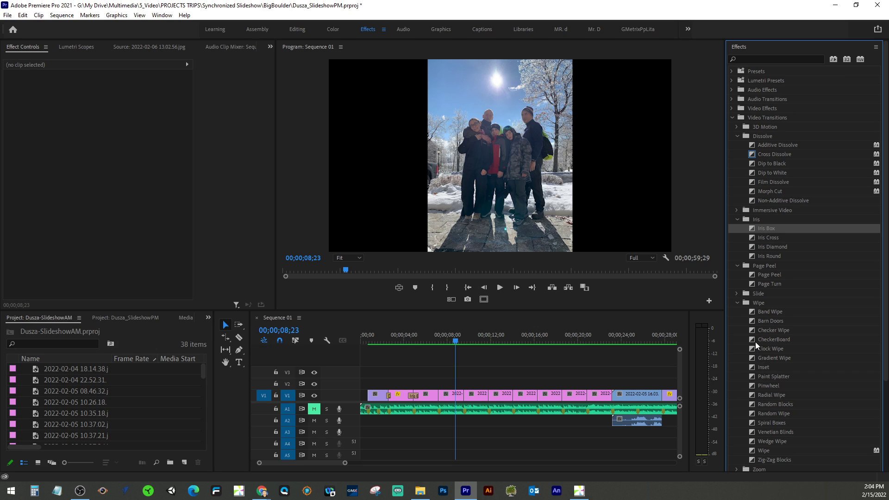
left_click_drag(750, 394, 439, 401)
Mark an in point at 00;00;06;17 and an out point at 00;00;07;28 around the Radial Wipe transition.
left_click_drag(454, 340, 429, 343)
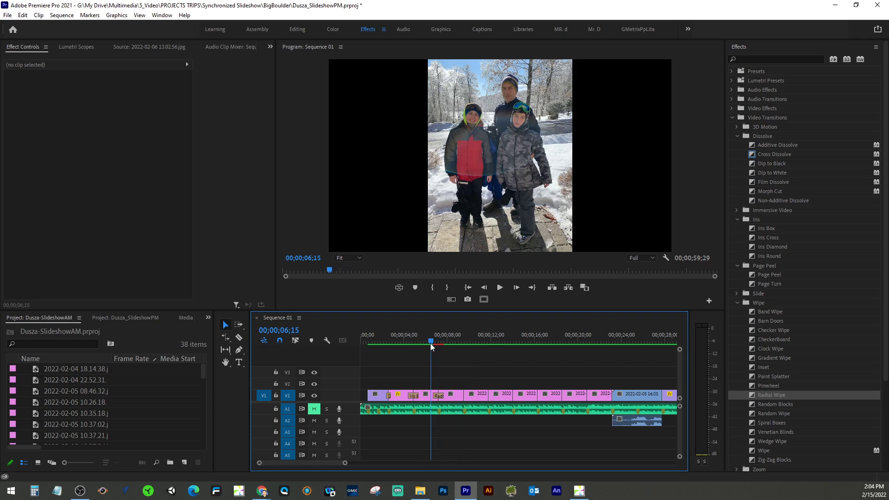
left_click(435, 288)
left_click(435, 288)
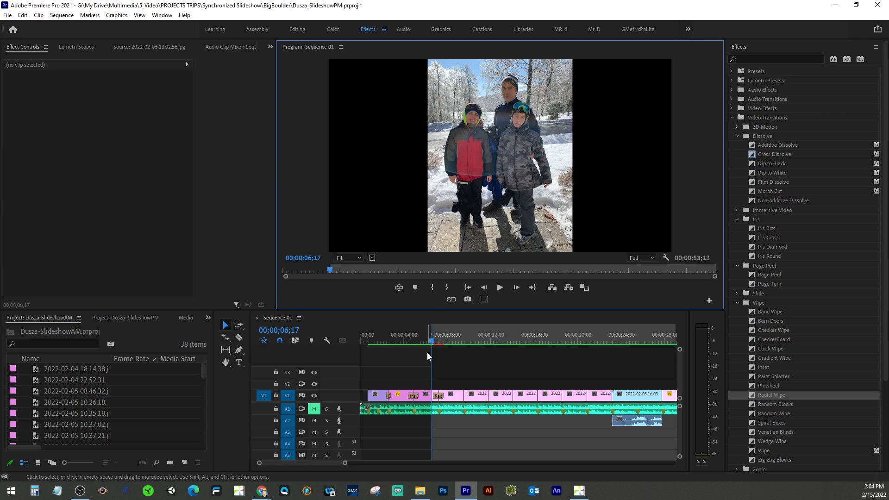
left_click_drag(433, 342, 450, 342)
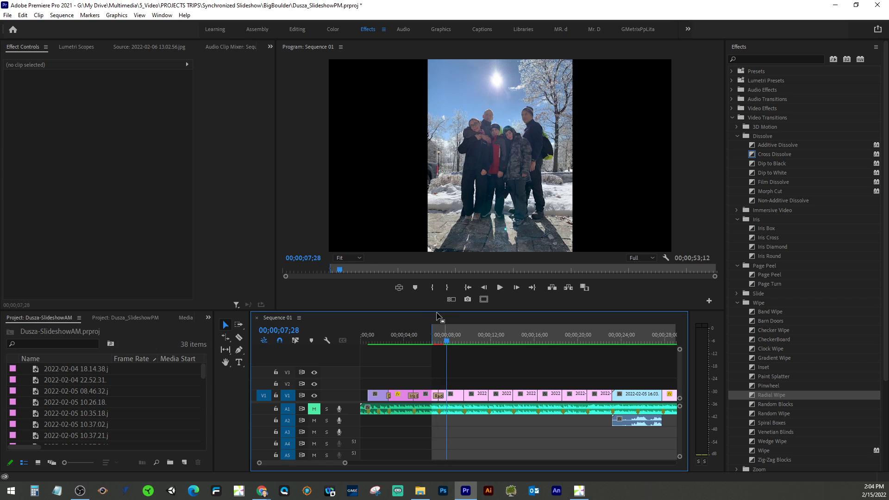
left_click(447, 288)
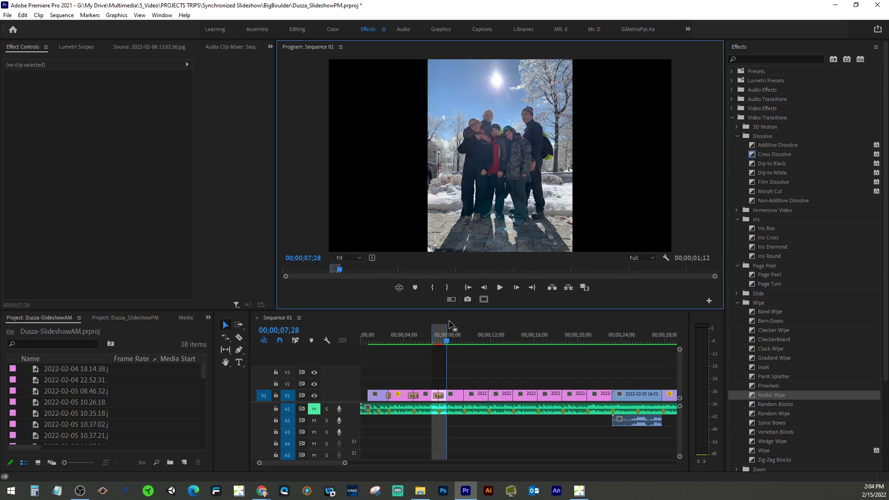
Render the effects between the in and out points around the Radial Wipe.
left_click(434, 343)
left_click_drag(434, 342, 428, 342)
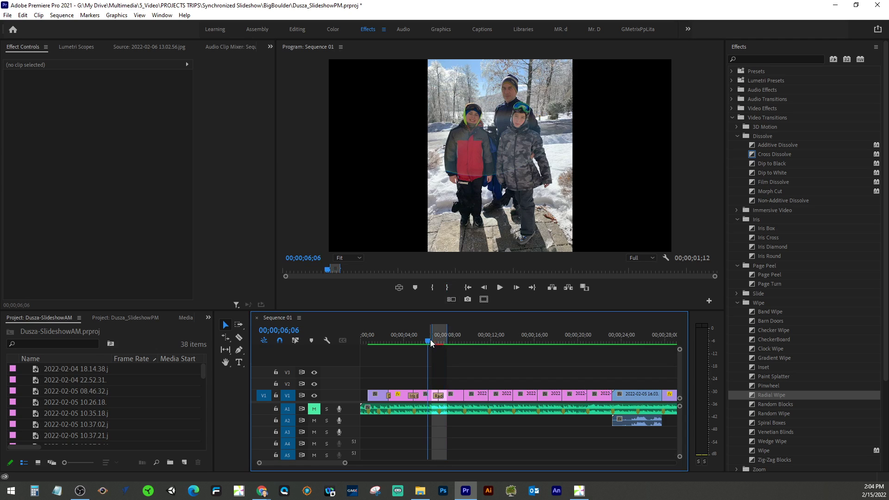
left_click(67, 16)
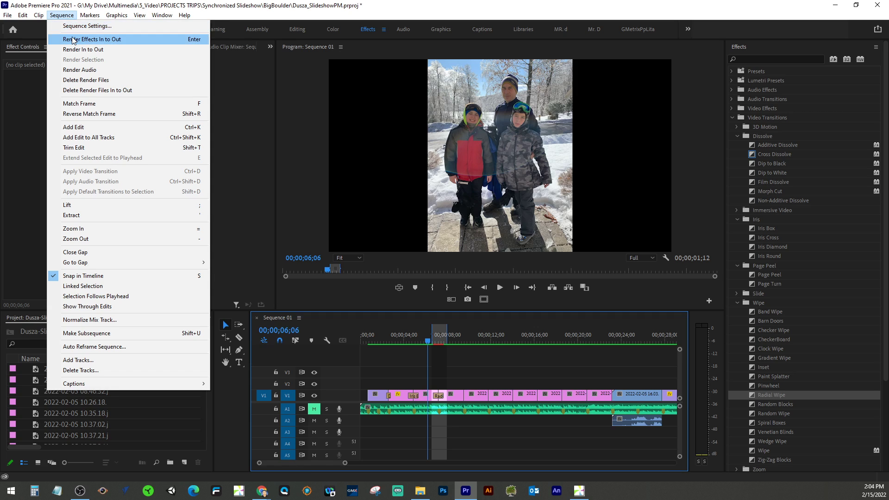
left_click(85, 40)
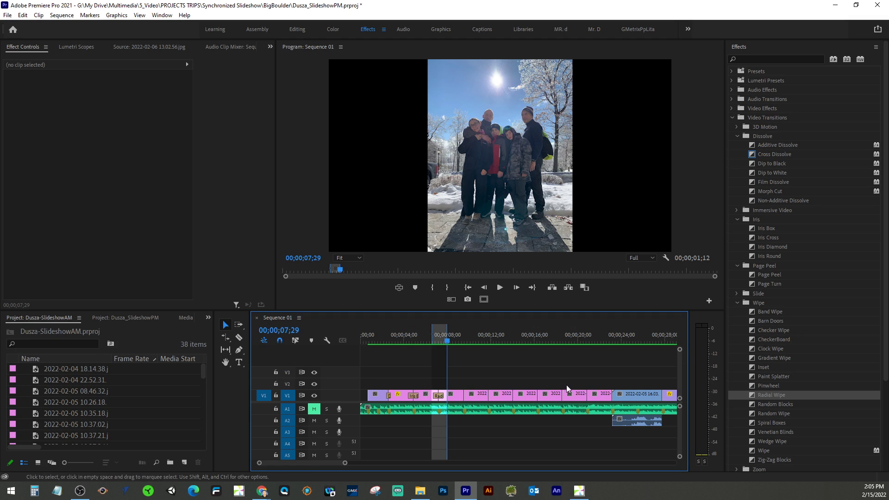
Shorten the Iris Box transition between the photos to a duration of 00;00;00;18.
left_click(413, 396)
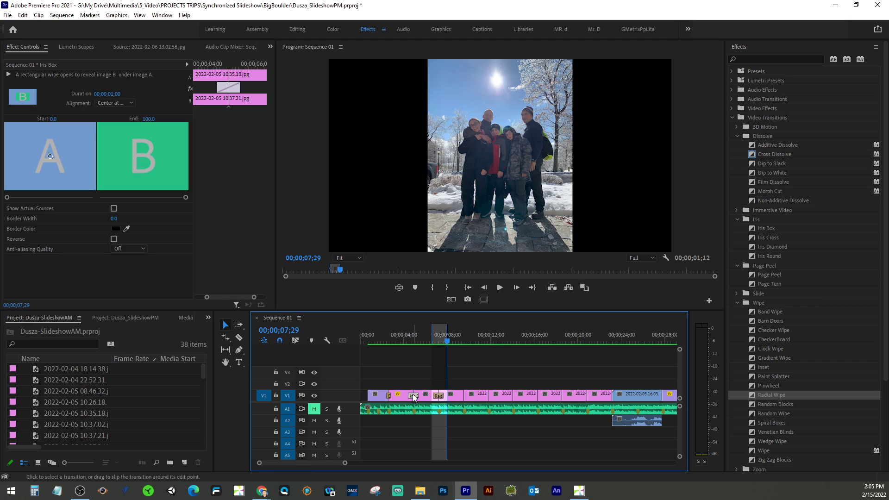
double_click(413, 395)
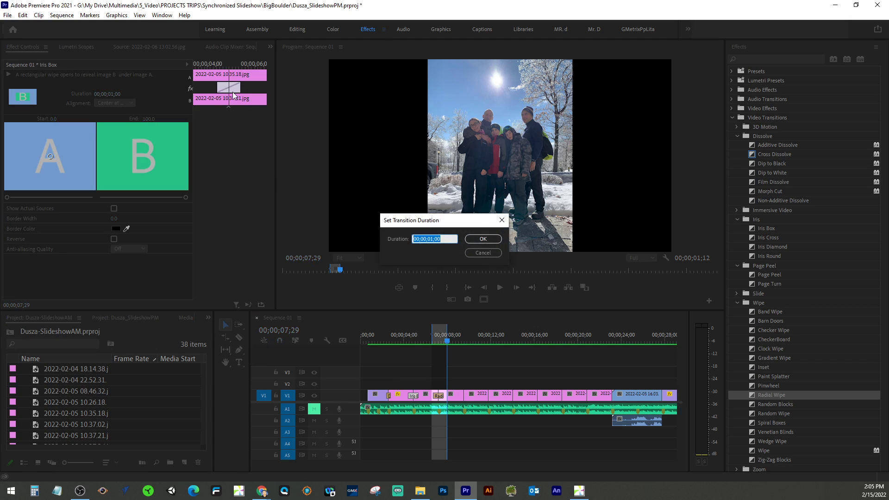
left_click(490, 253)
left_click(222, 89)
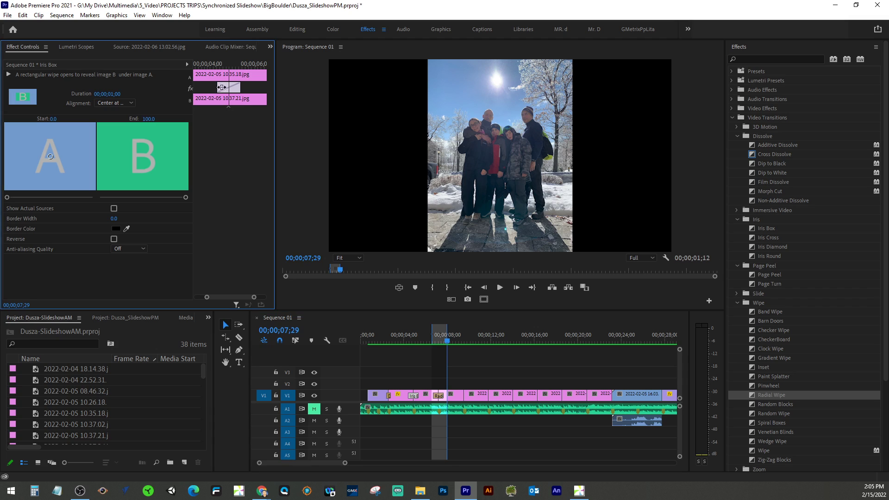
mouse_move(219, 86)
left_mouse_down()
mouse_move(244, 90)
mouse_move(235, 88)
left_mouse_up()
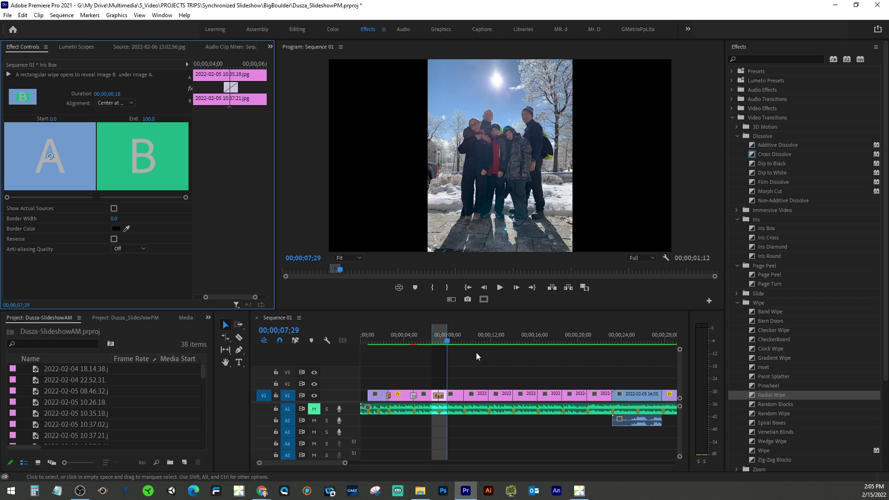
Return the playhead to the sequence start, select all clips with the Track Select Forward tool, and lock audio tracks A1 and A2.
left_click_drag(447, 341, 469, 350)
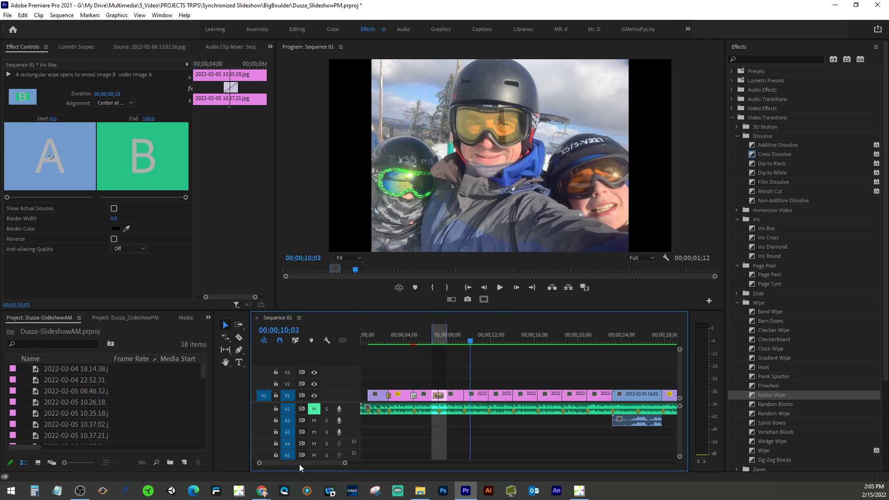
left_click_drag(468, 341, 360, 367)
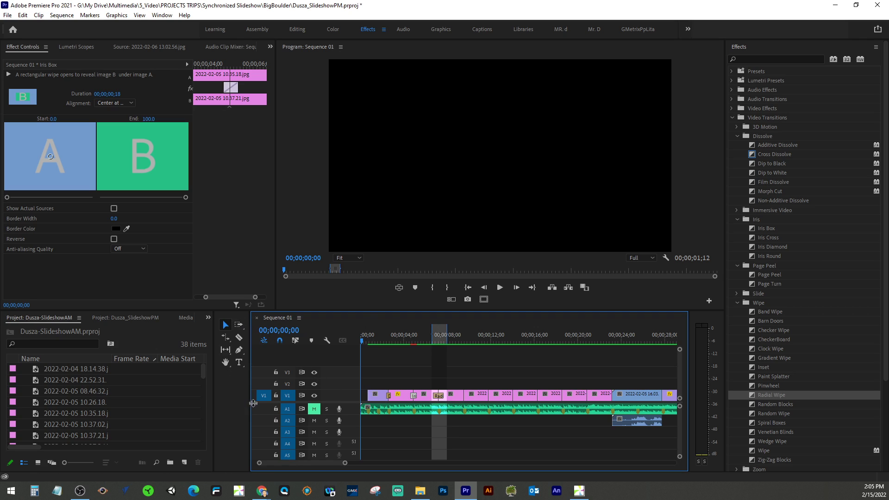
left_click(239, 324)
left_click(240, 323)
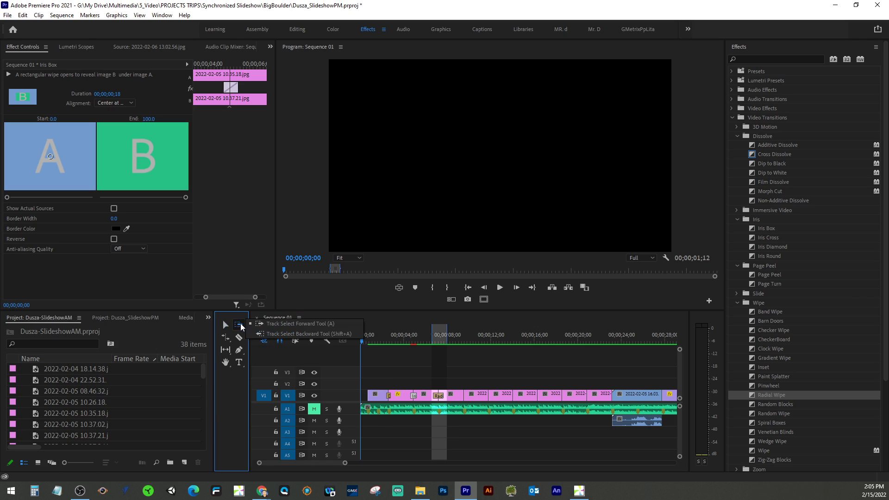
left_click(374, 395)
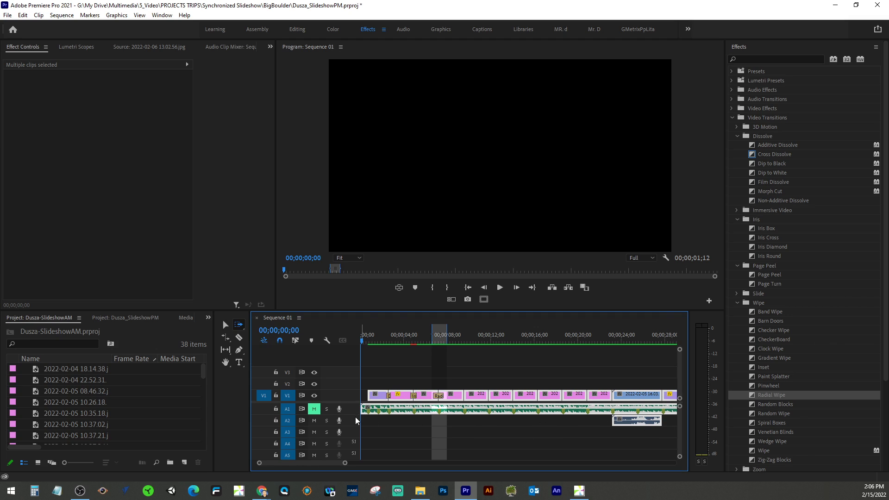
left_click(276, 409)
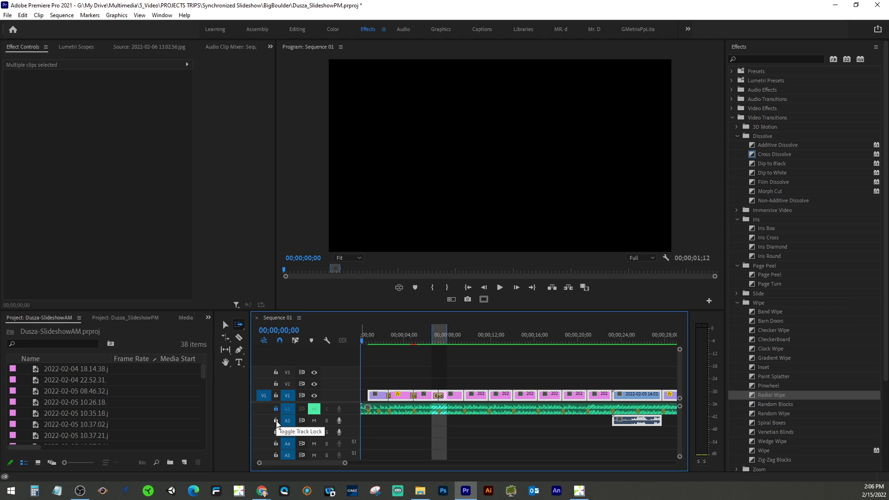
left_click(275, 420)
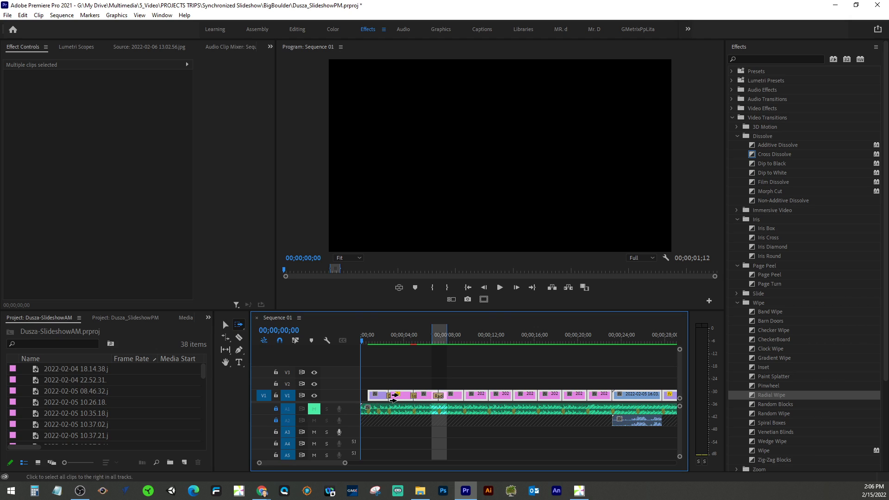
Shift all the clips on V1 about one second later to widen the gap at the sequence start.
mouse_move(377, 394)
left_mouse_down()
mouse_move(462, 397)
mouse_move(374, 396)
mouse_move(390, 397)
left_mouse_up()
left_click(226, 324)
left_click_drag(347, 463, 392, 462)
left_click_drag(370, 379, 595, 395)
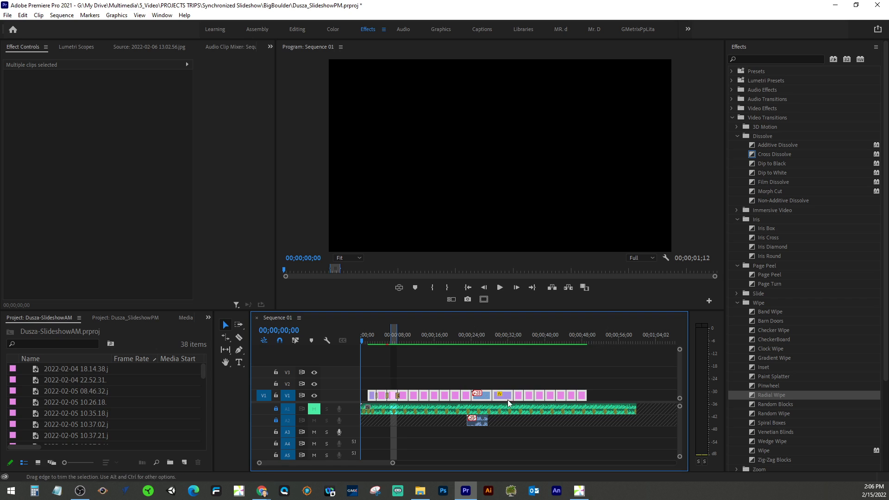
left_click_drag(393, 462, 343, 462)
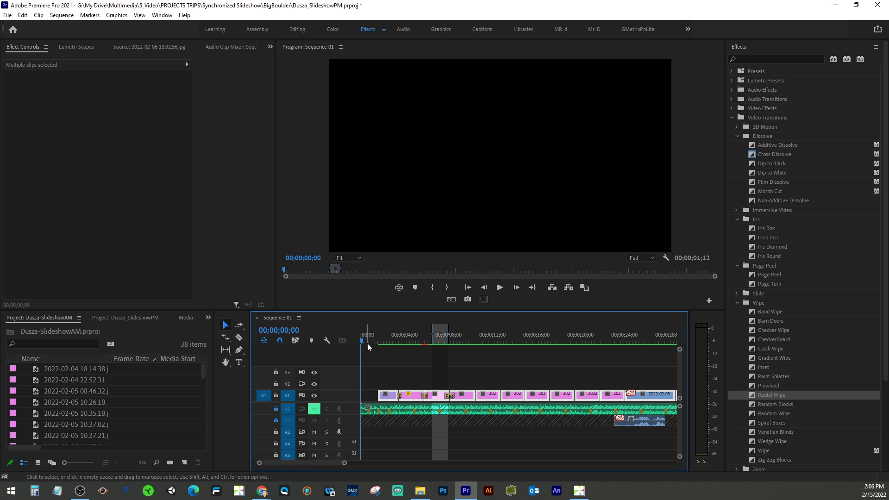
mouse_move(362, 340)
left_mouse_down()
mouse_move(384, 343)
mouse_move(360, 346)
left_mouse_up()
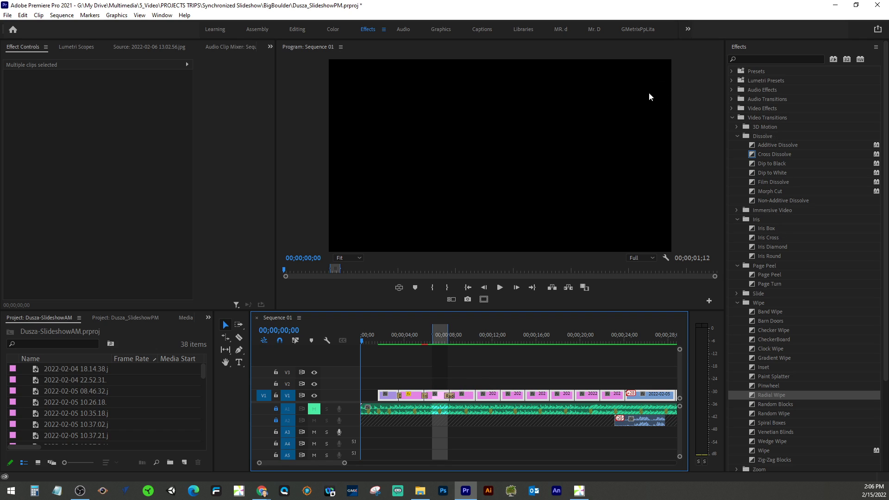
Switch to the Graphics workspace and preview the details of the Angled Title template.
left_click(447, 28)
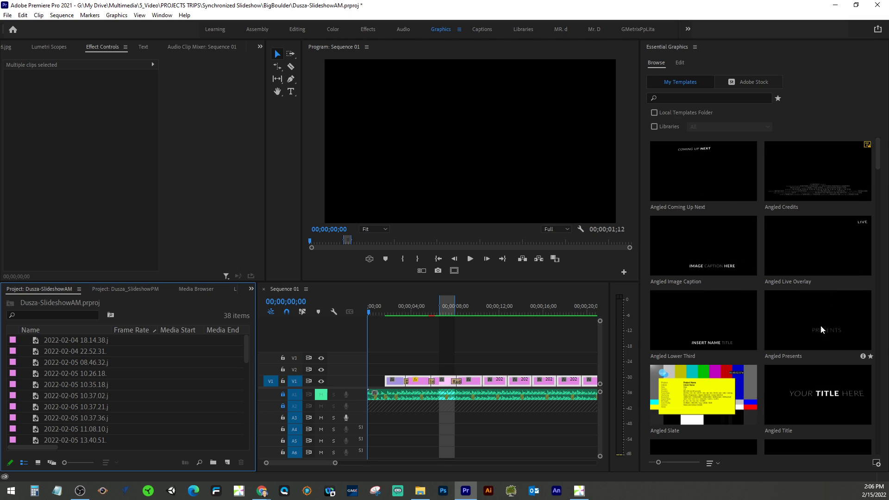
left_click(810, 395)
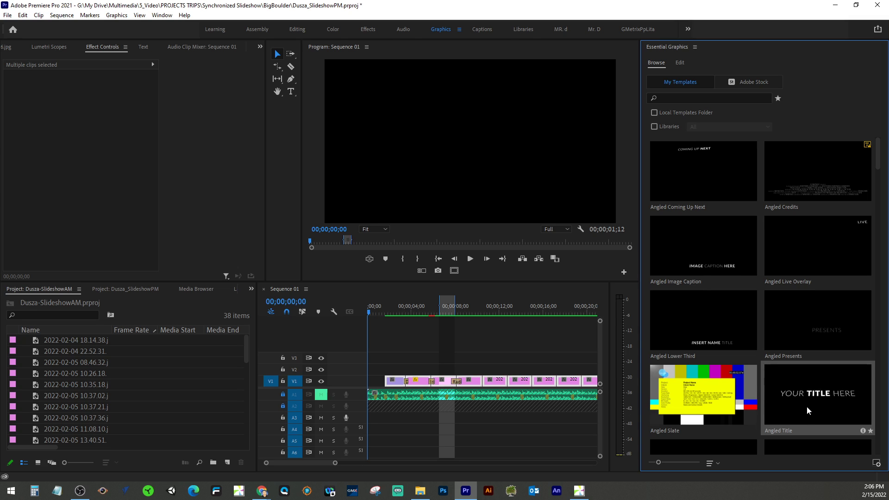
left_click(862, 431)
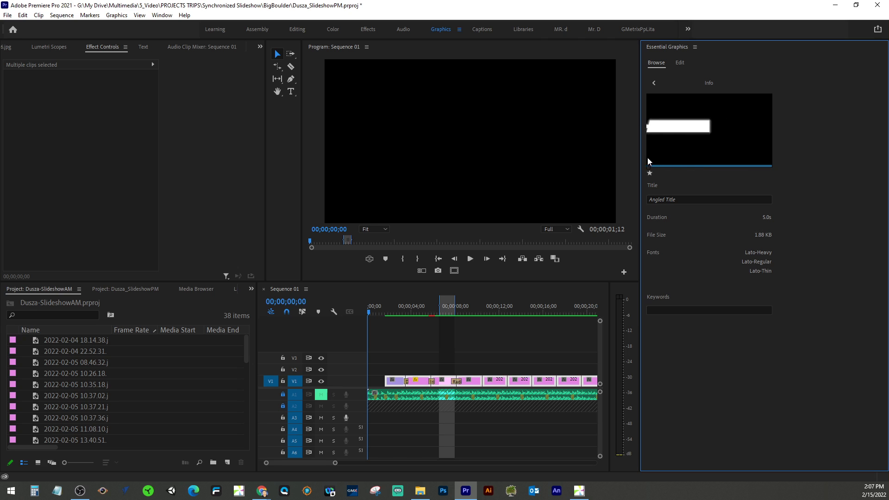
left_click(654, 83)
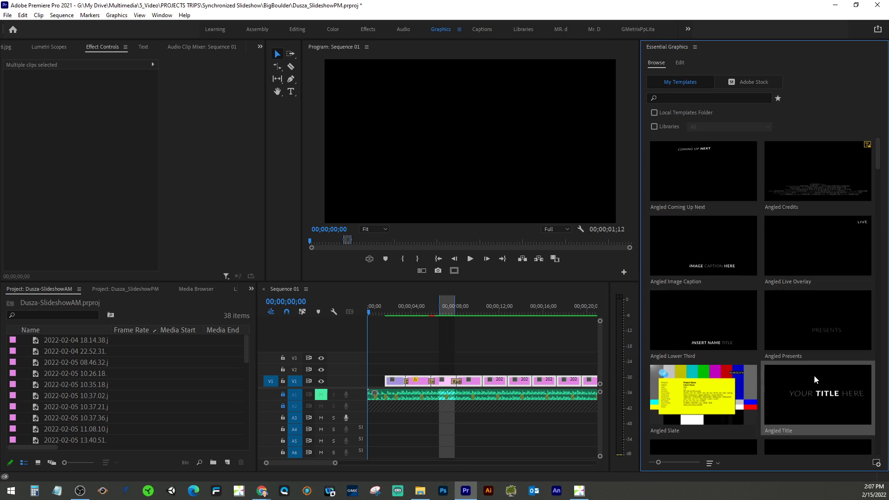
Place the Angled Title template at the start of V2 and trim it to about 2.5 seconds.
left_click_drag(796, 389, 371, 370)
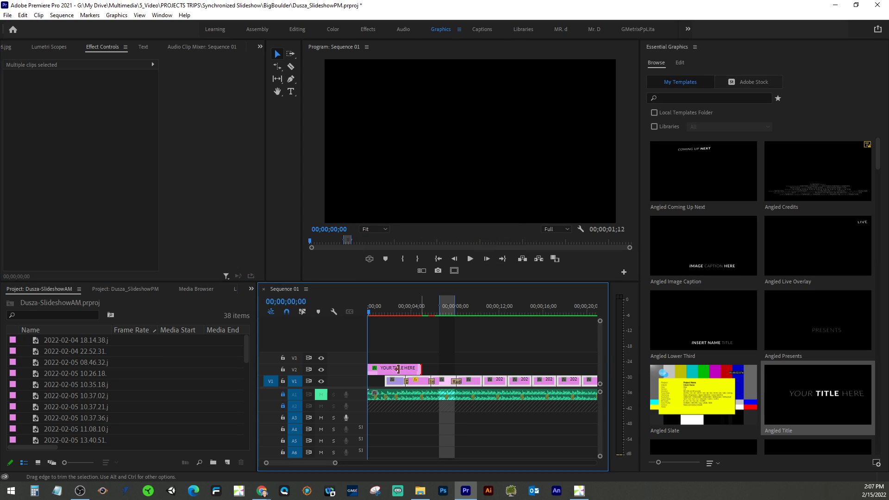
left_click_drag(420, 369, 380, 369)
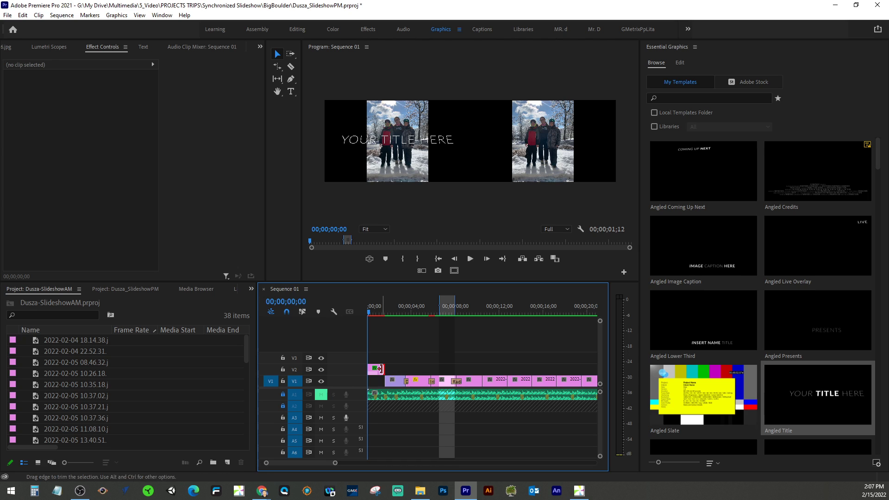
left_click(376, 315)
mouse_move(377, 315)
left_mouse_down()
mouse_move(393, 318)
mouse_move(380, 318)
left_mouse_up()
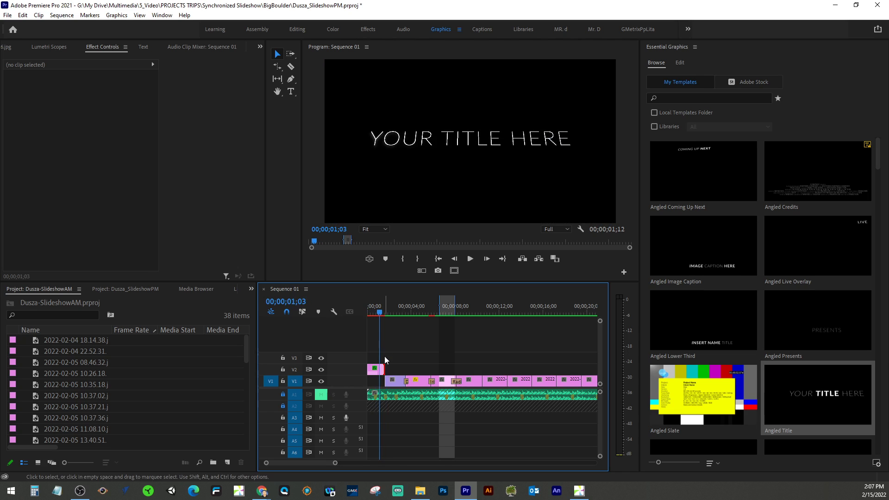
left_click_drag(388, 368, 397, 368)
Replace the title's placeholder text with "SKI TRIP 2022" and preview it over the opening of the sequence.
left_click(381, 315)
mouse_move(381, 314)
left_mouse_down()
mouse_move(388, 316)
mouse_move(378, 316)
left_mouse_up()
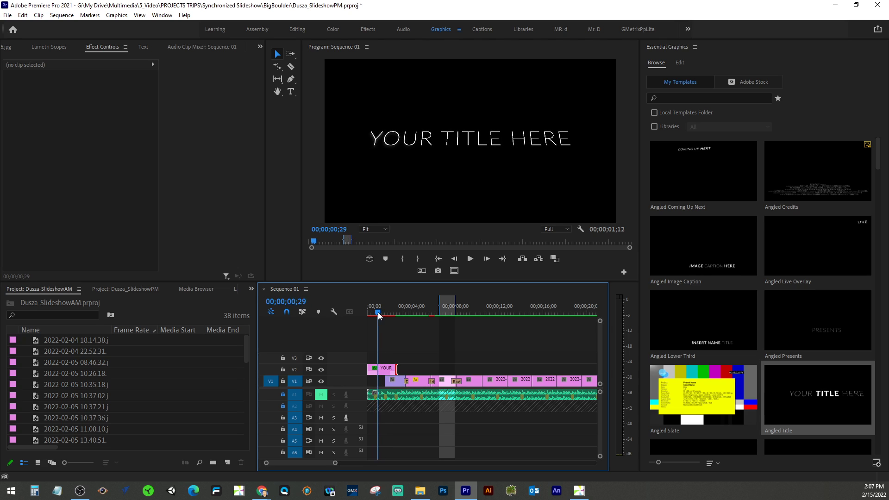
left_click(290, 91)
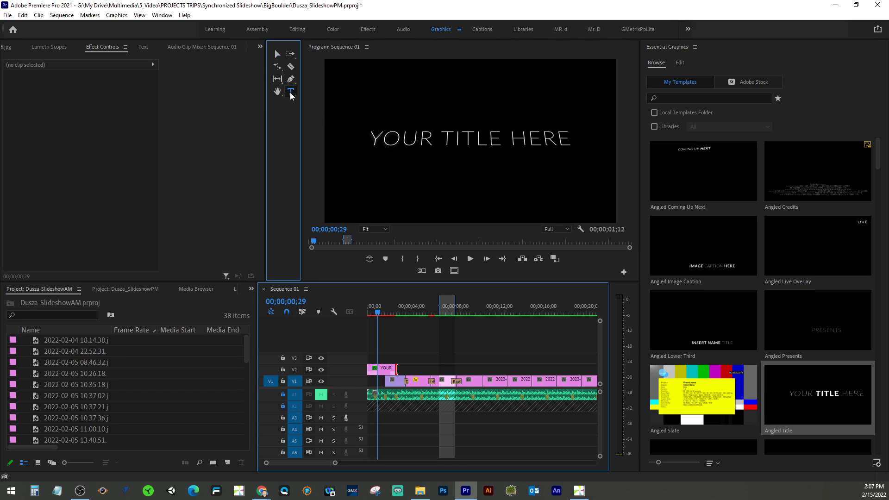
left_click(396, 134)
key("ctrl+a")
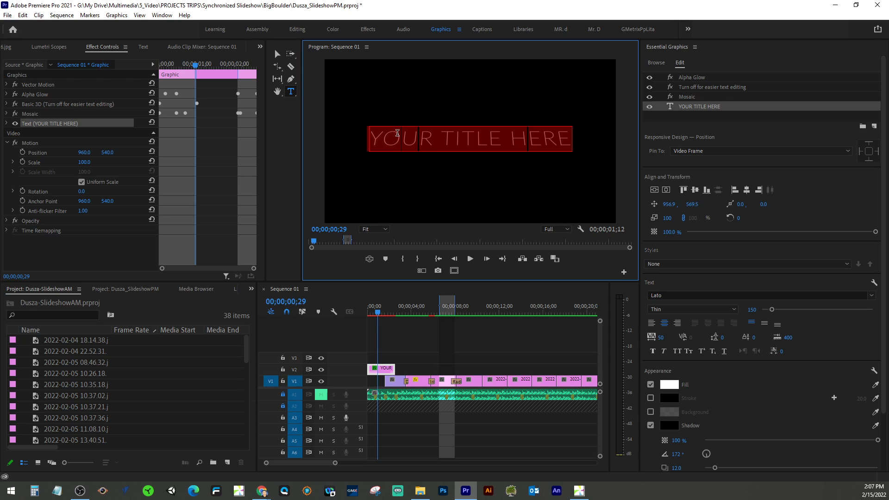
type("SKI")
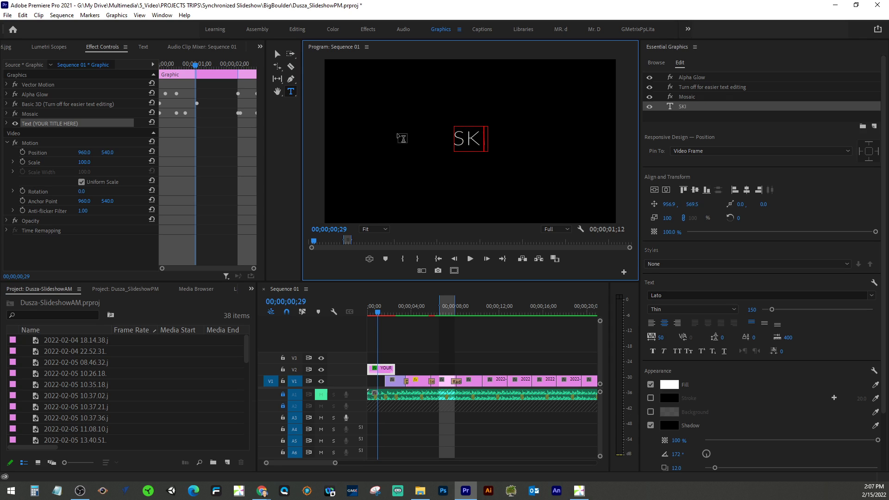
type(" TRIP")
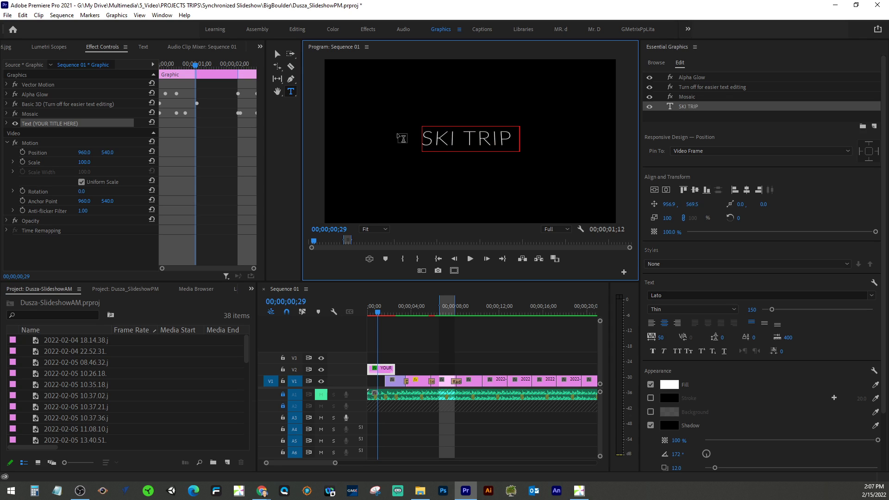
type(" 2022")
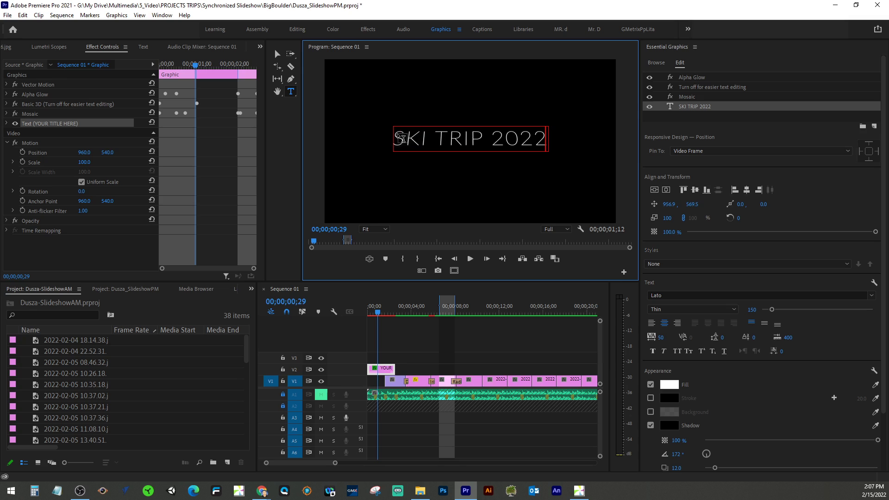
left_click_drag(376, 315, 418, 314)
left_click_drag(388, 313, 361, 308)
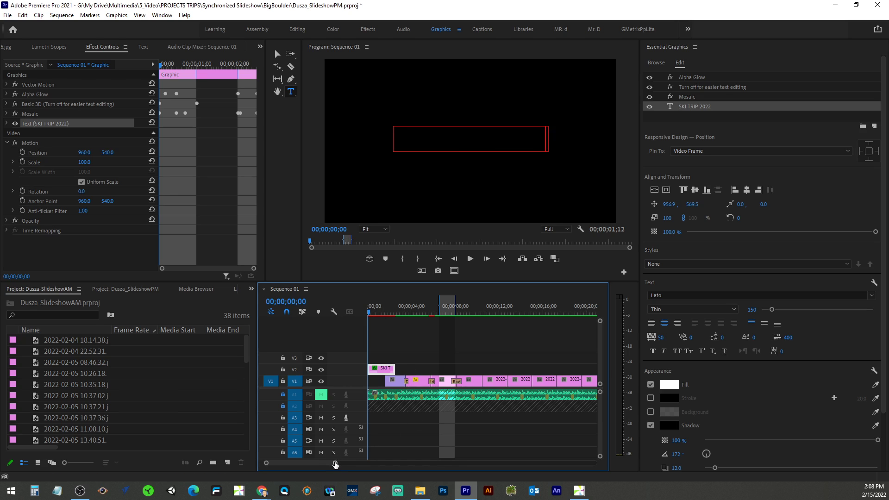
Move the playhead to 00;00;03;24, put Safe Margins first in the second row of program monitor controls, and display the margins.
left_click_drag(370, 310, 412, 311)
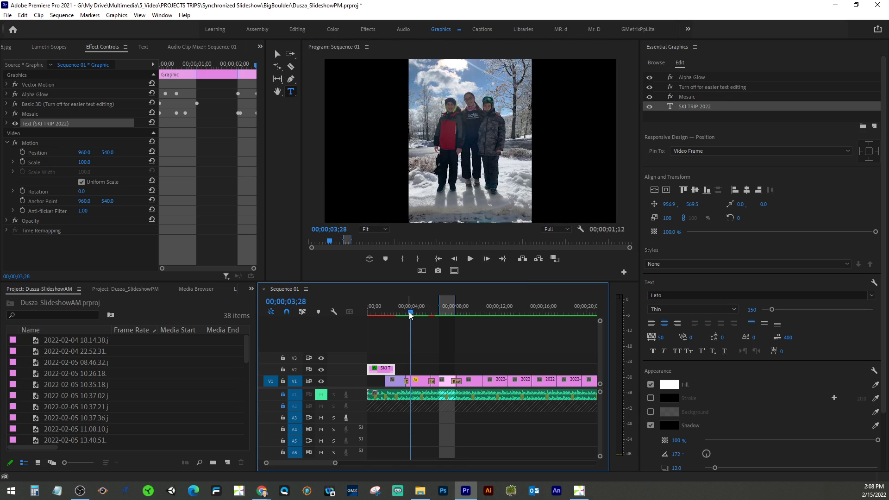
left_click_drag(411, 315, 409, 315)
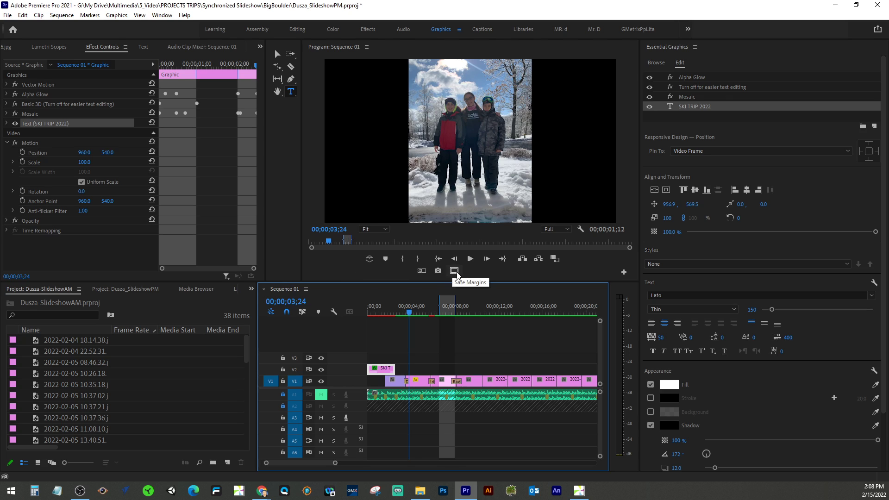
left_click(626, 271)
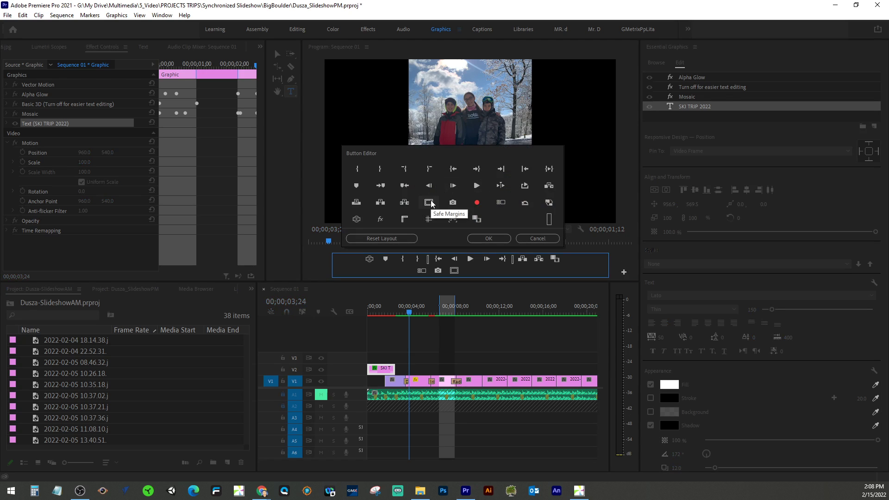
left_click_drag(431, 203, 406, 271)
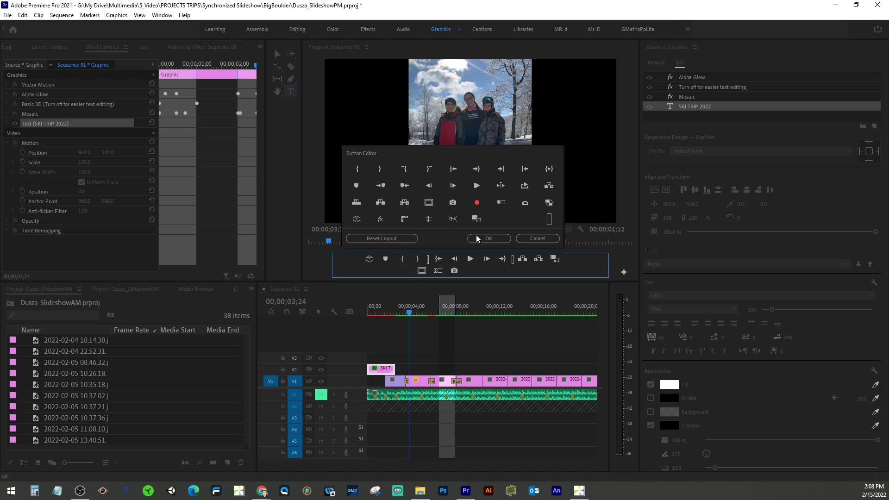
left_click(490, 237)
left_click(421, 270)
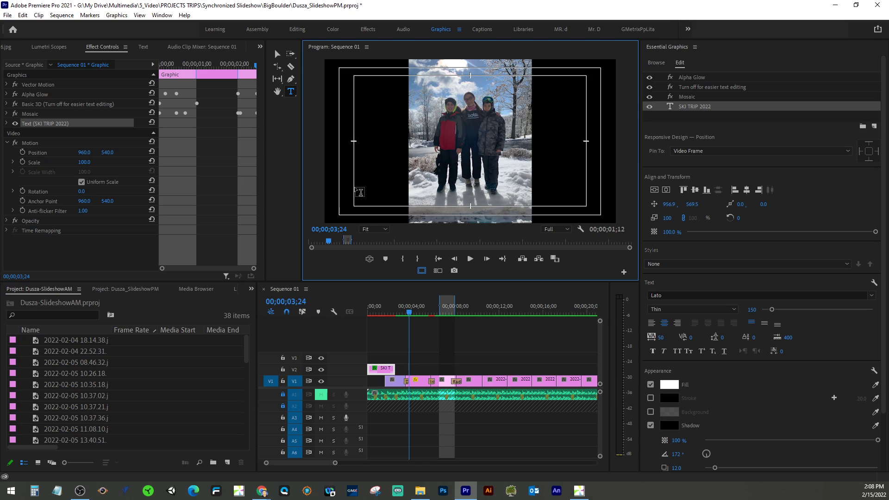
Add a text box at 00;00;03;24 in the lower-left corner of the title-safe area and enlarge it to fit a caption.
left_click(656, 62)
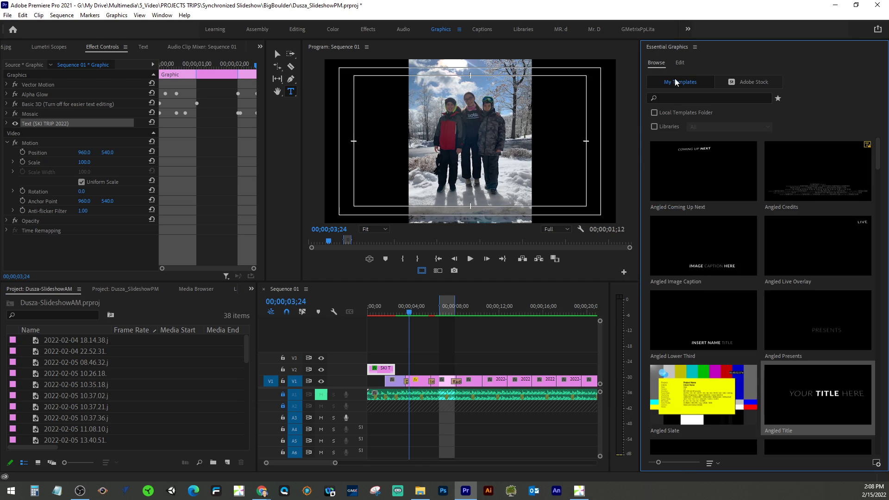
left_click(359, 193)
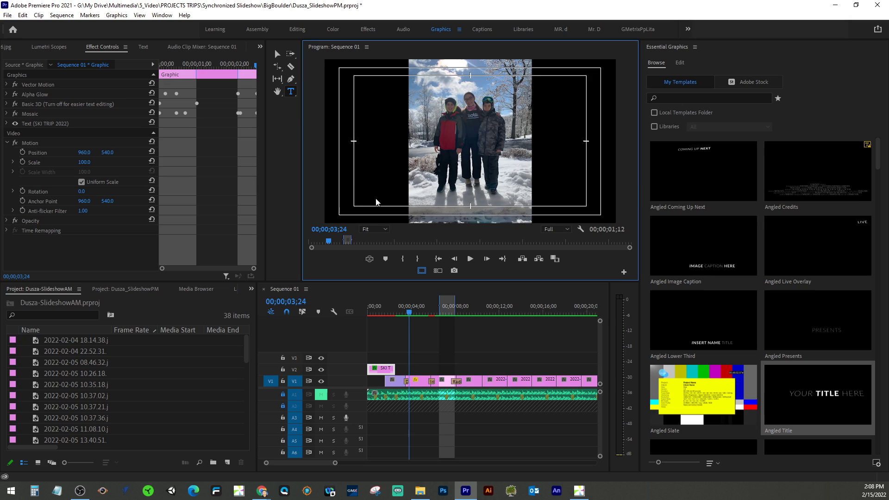
left_click(356, 193)
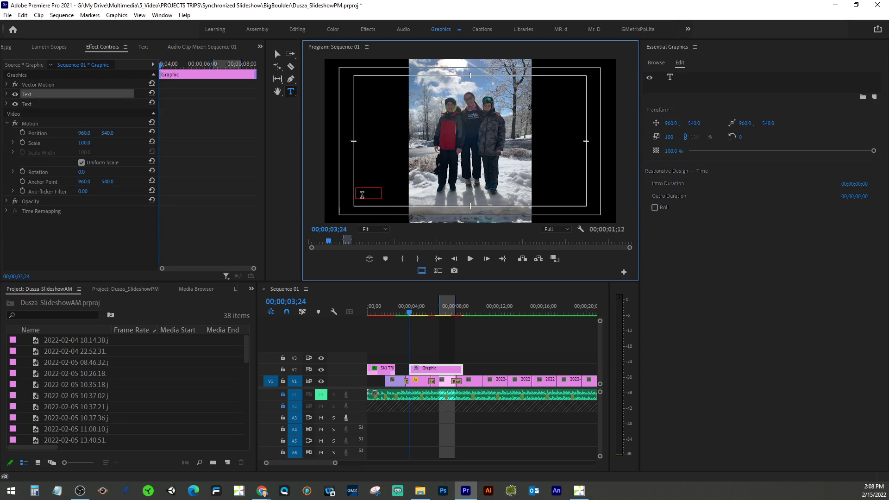
key("Escape")
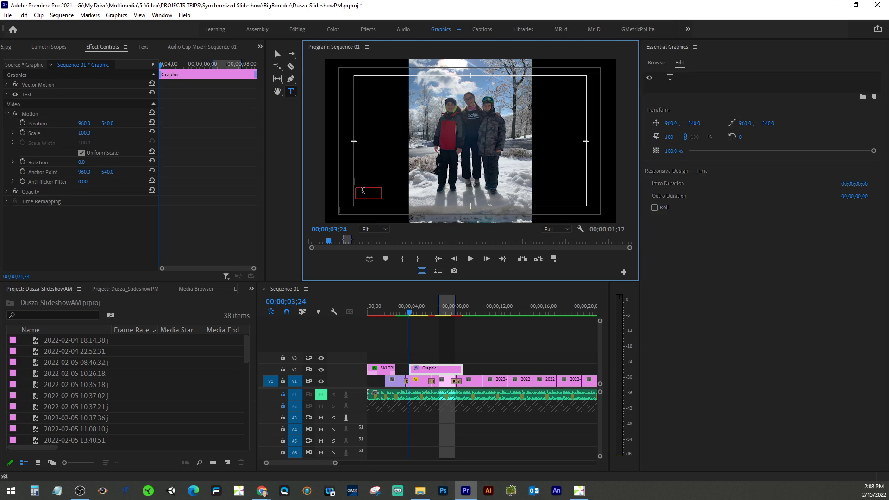
left_click(365, 193)
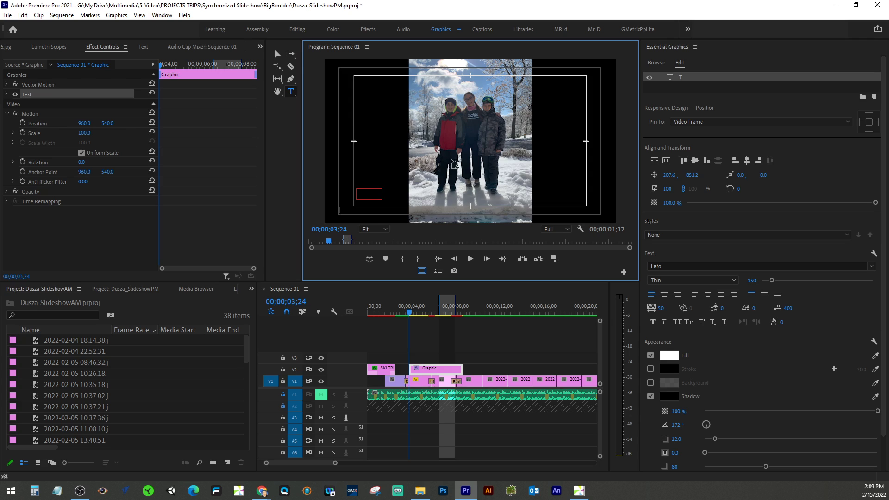
left_click(277, 54)
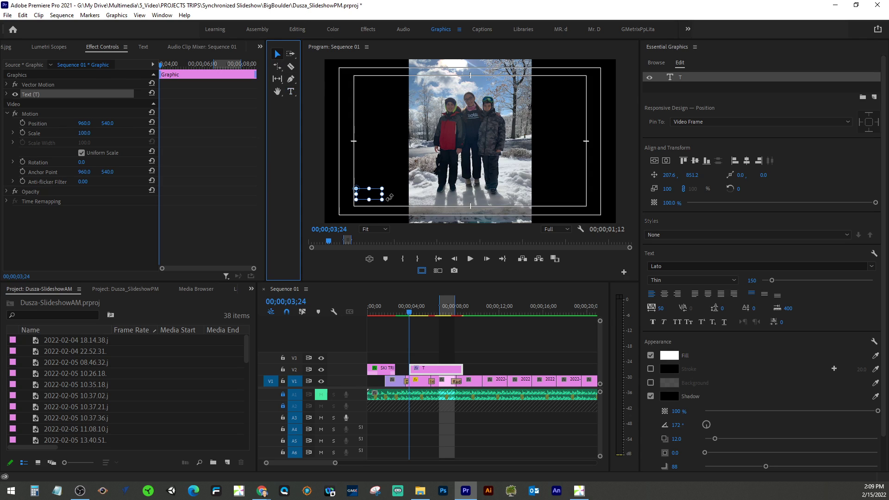
left_click_drag(384, 200, 453, 205)
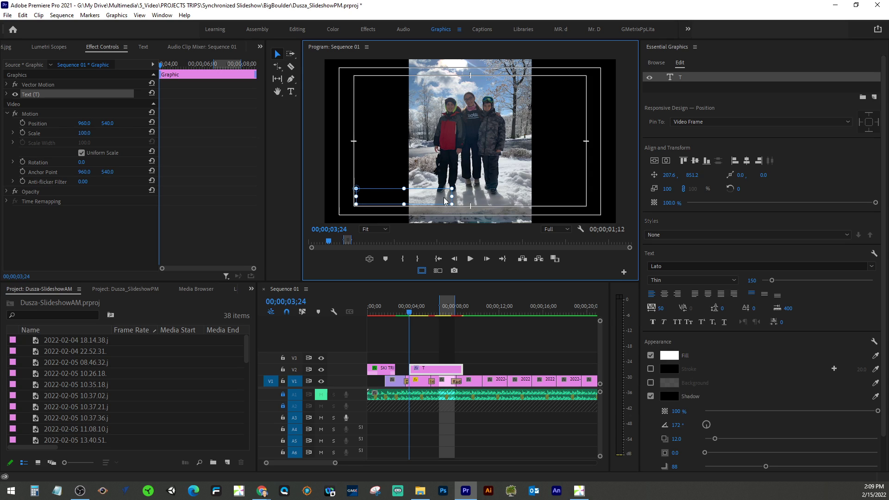
Enter "Getting Ready" as the caption text and widen its text box to fit the whole phrase.
key("t")
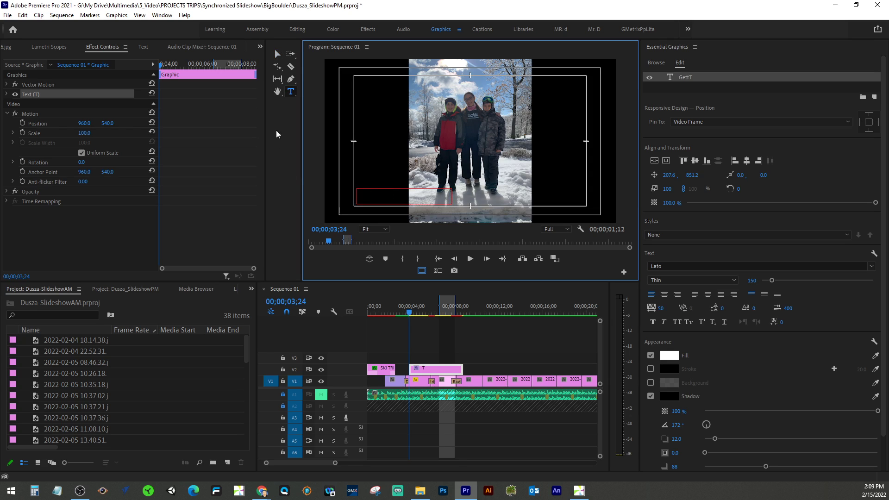
left_click(277, 54)
left_click_drag(454, 206, 486, 212)
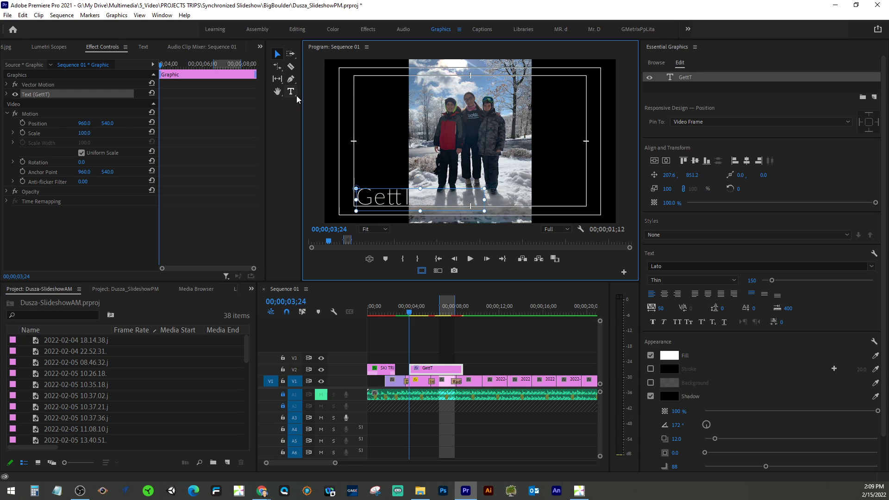
double_click(400, 199)
left_click(415, 194)
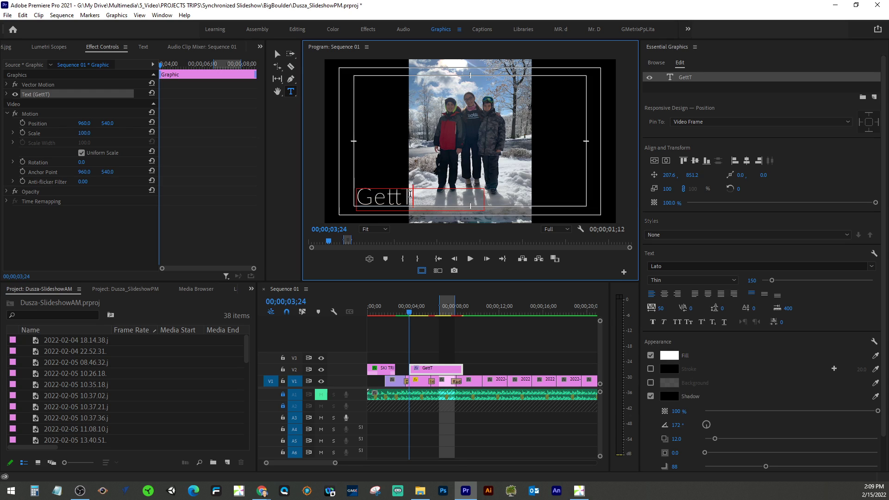
key("shift+Left")
type("ing Read")
left_click(276, 54)
left_click_drag(484, 200, 513, 198)
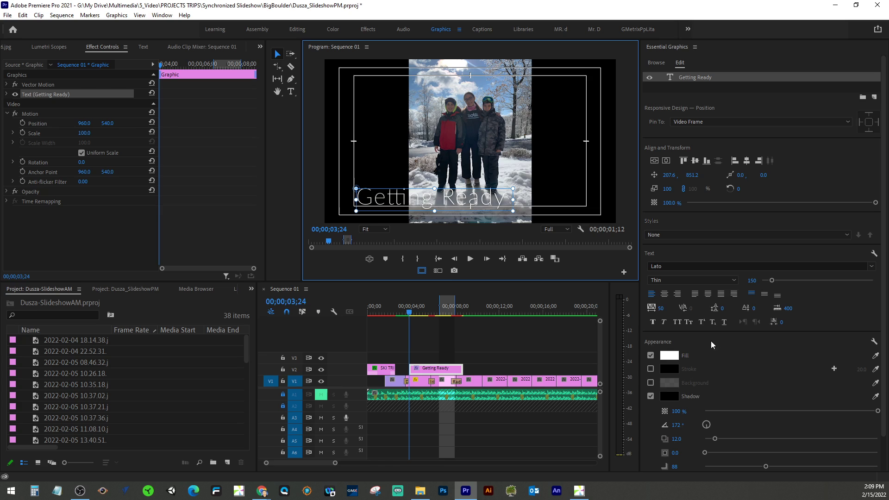
Style the Getting Ready caption in Lato Heavy at size 81 with a black stroke of 20.
left_click(871, 267)
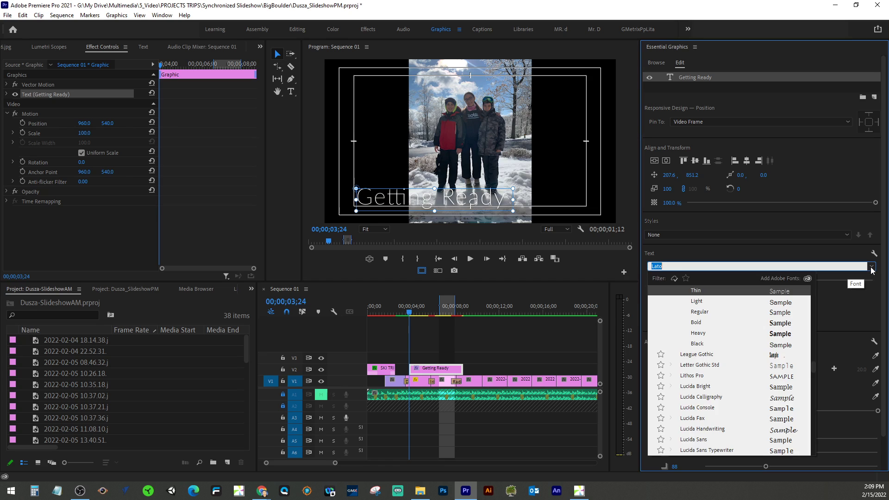
left_click(785, 334)
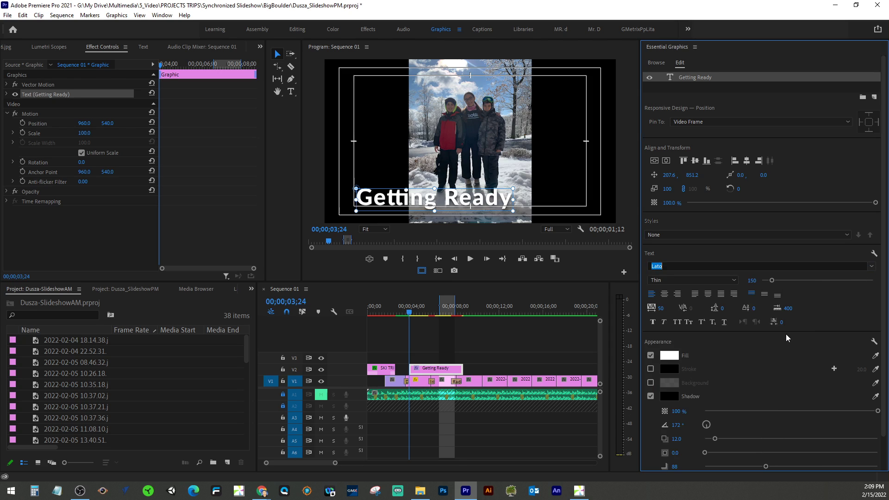
left_click(650, 369)
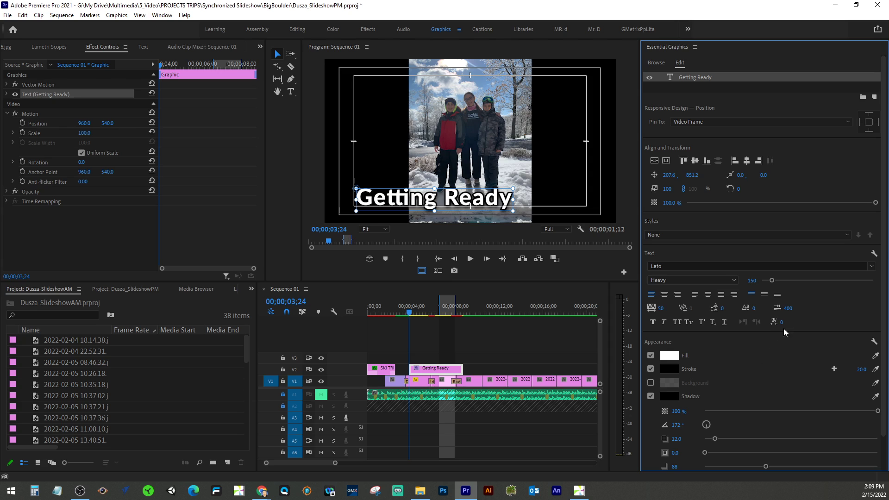
left_click_drag(773, 281, 766, 283)
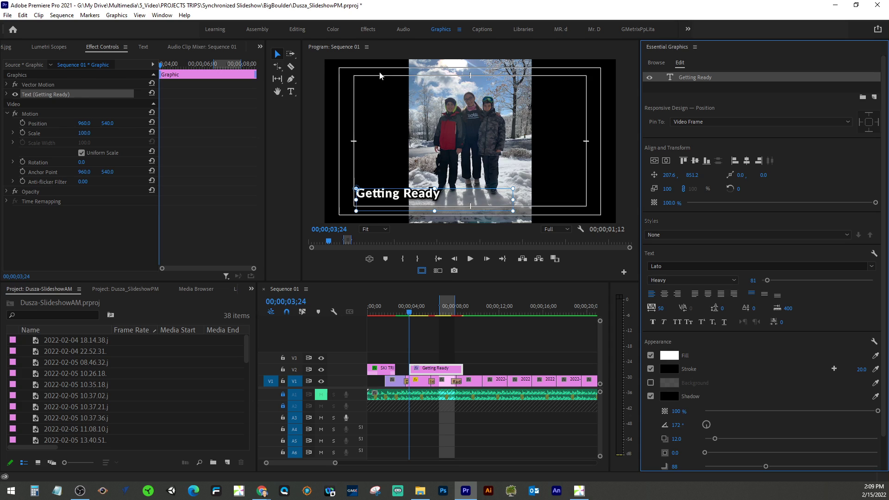
Lower the Getting Ready caption onto the bottom title-safe line and extend its clip on V2 to 00;00;10;15.
left_click_drag(373, 197, 373, 202)
left_click_drag(411, 316, 483, 315)
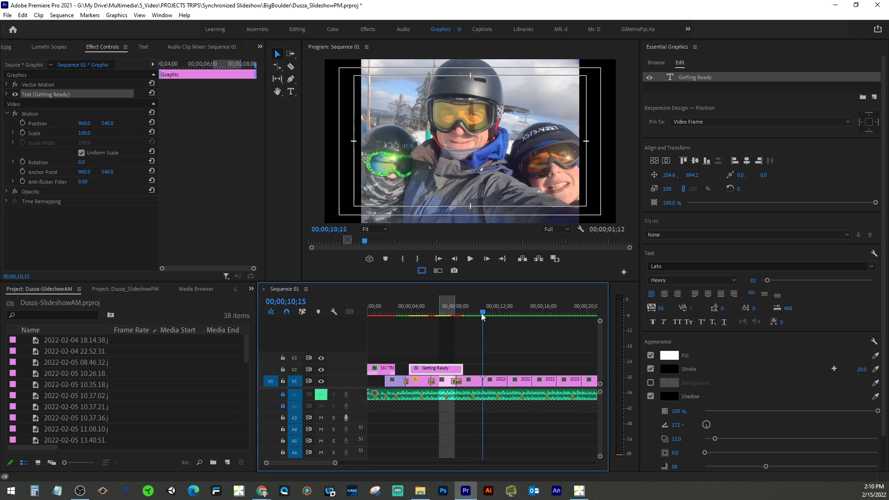
left_click_drag(460, 368, 482, 368)
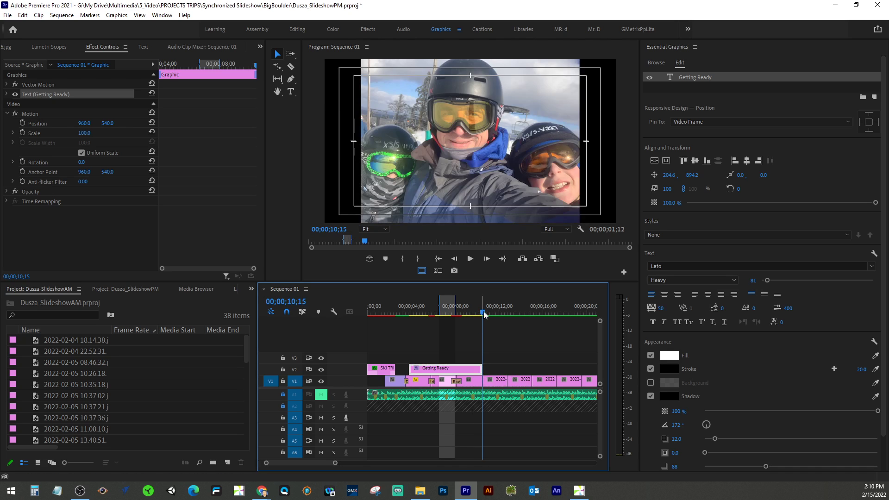
mouse_move(485, 316)
left_mouse_down()
mouse_move(403, 316)
mouse_move(485, 316)
left_mouse_up()
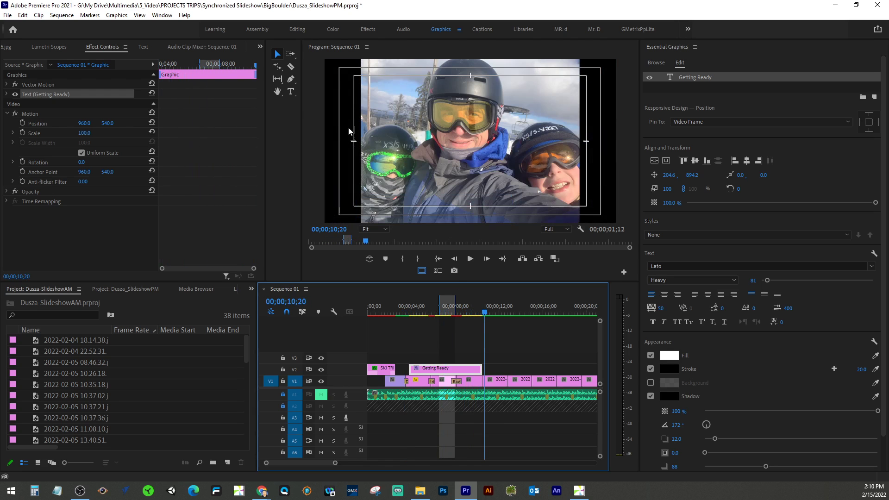
left_click(293, 91)
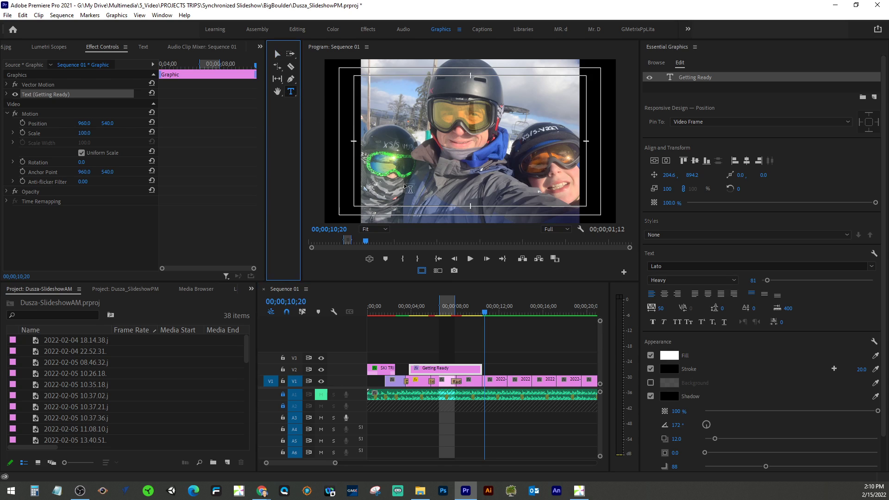
left_click(421, 204)
left_click(441, 203)
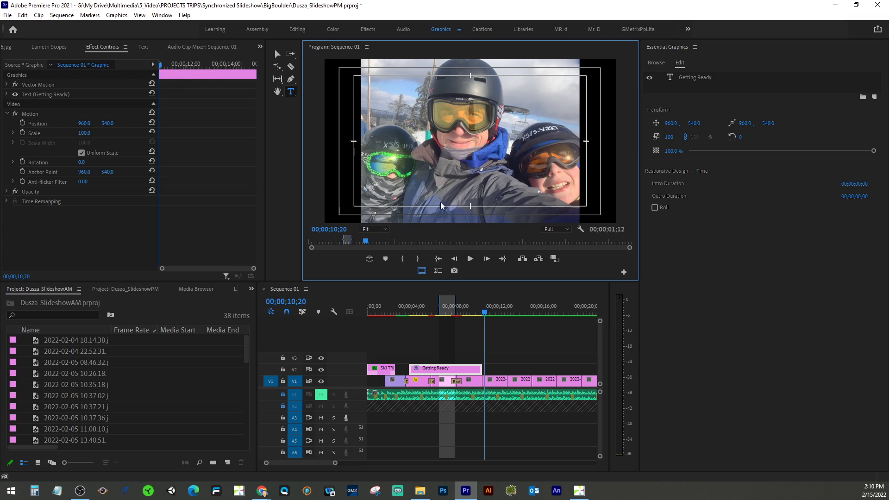
left_click(277, 54)
left_click(511, 368)
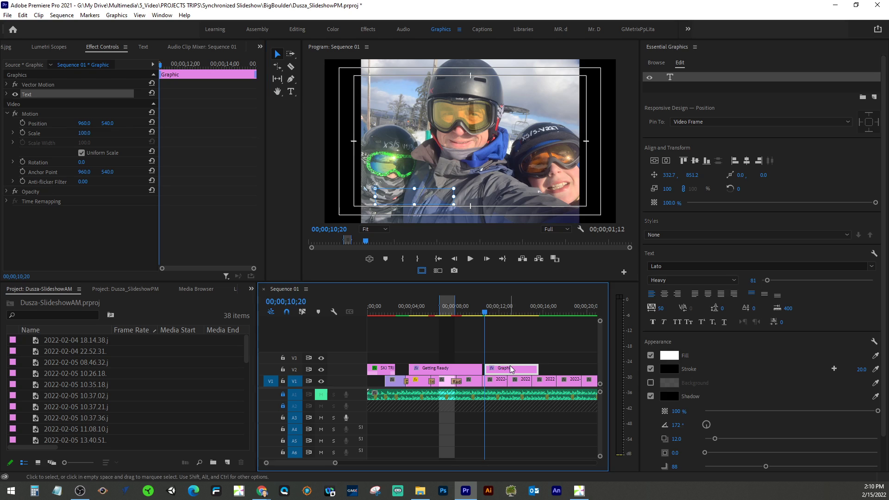
key("Delete")
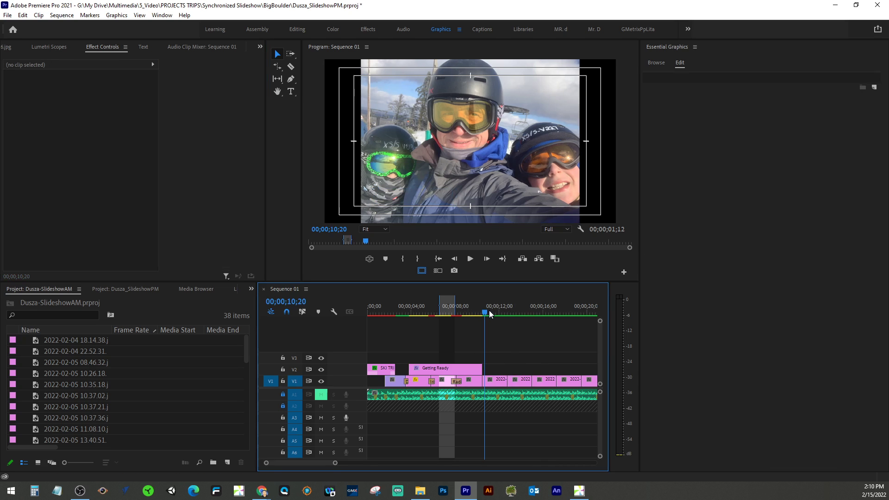
Copy the Getting Ready caption clip, try pasting it at 00;00;10;20, and undo the paste.
left_click_drag(486, 316, 420, 320)
left_click(431, 369)
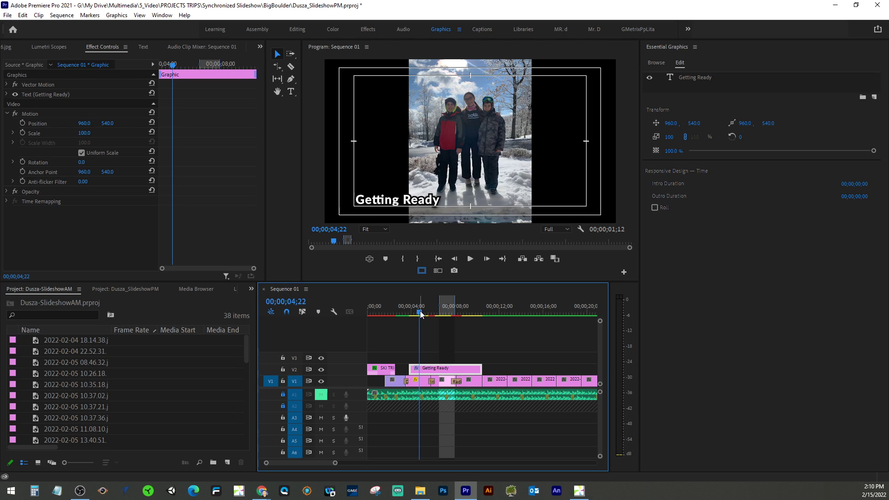
left_click_drag(422, 317, 484, 319)
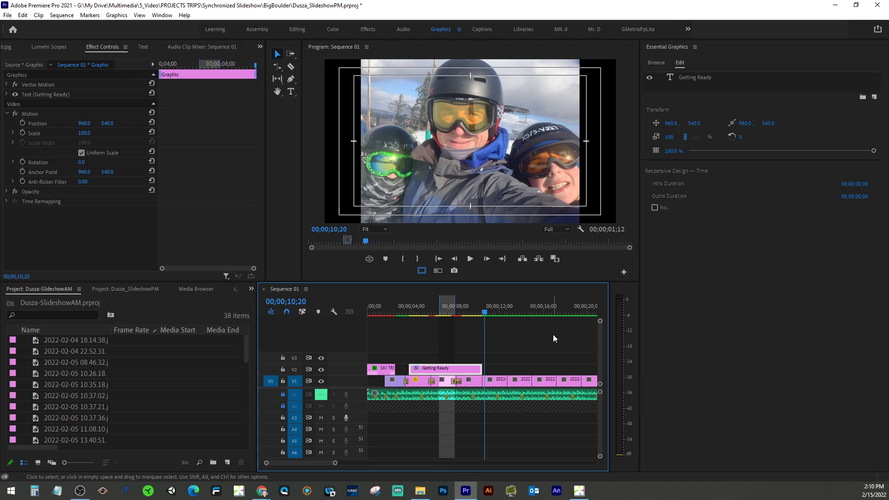
key("ctrl+v")
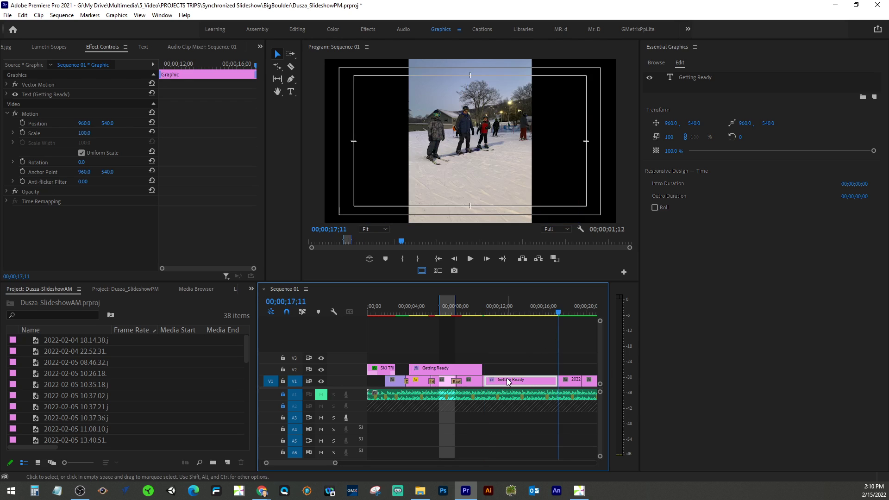
key("ctrl+z")
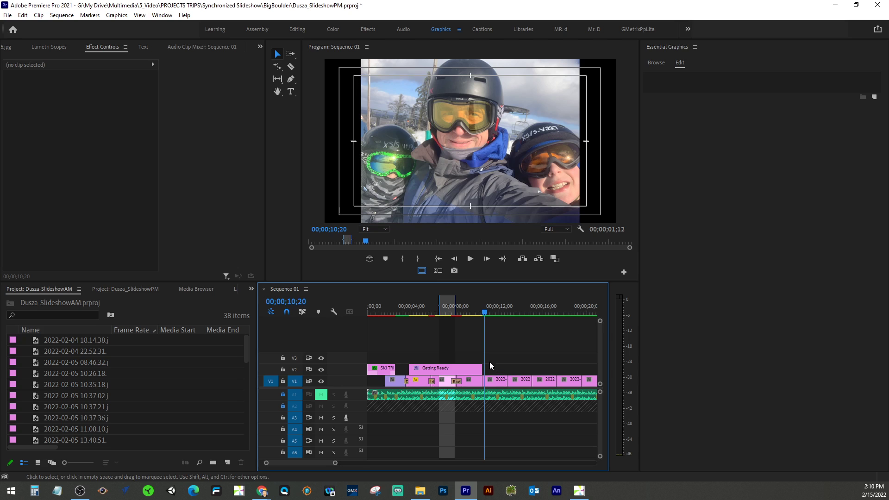
Patch source V1 to track V2 and paste the copied caption clip on V2 at 00;00;10;25.
left_click(273, 369)
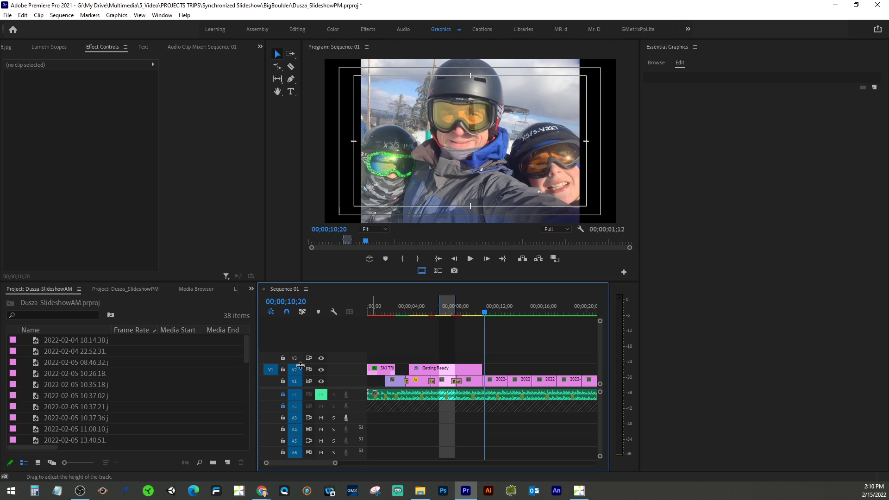
left_click_drag(484, 314, 487, 314)
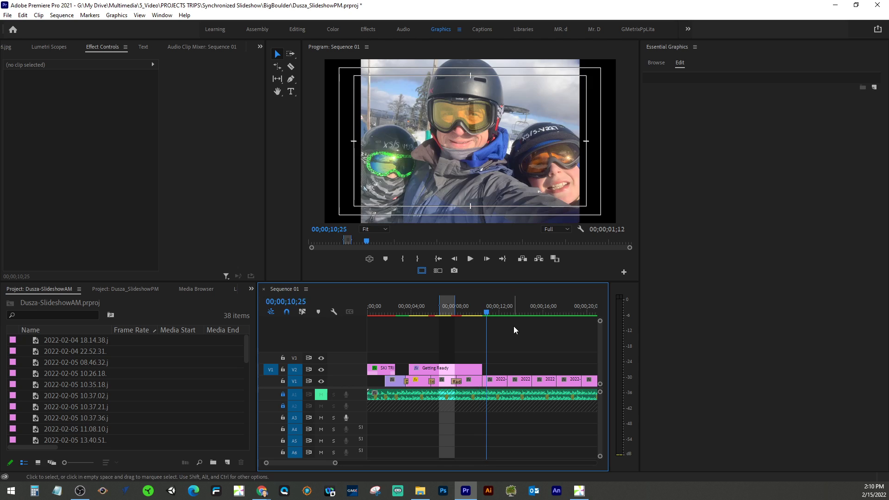
key("ctrl+v")
key("ctrl+z")
key("ctrl+v")
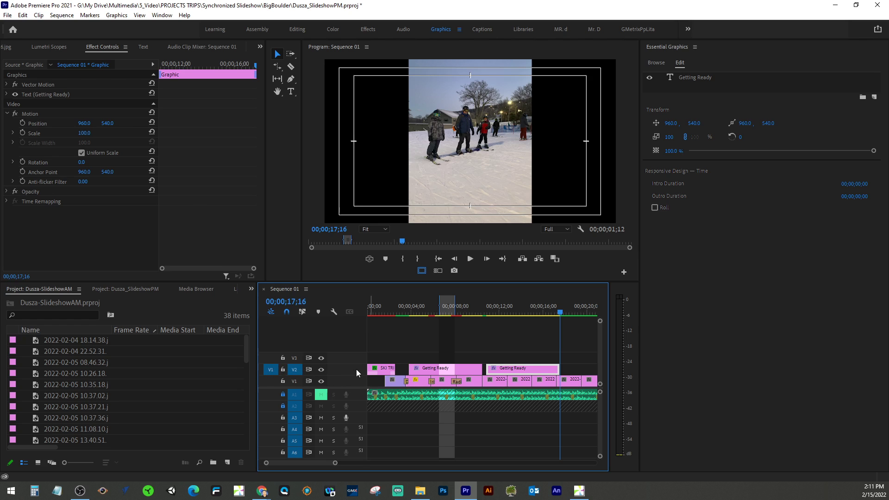
Replace the pasted caption's text with "On the Slopes" and check it over the following photos up to 00;00;16;23.
left_click_drag(560, 315, 519, 313)
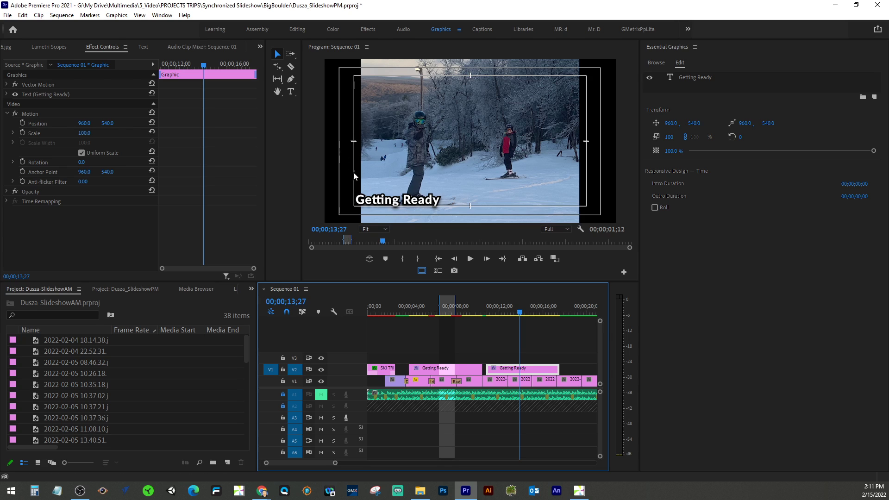
double_click(382, 199)
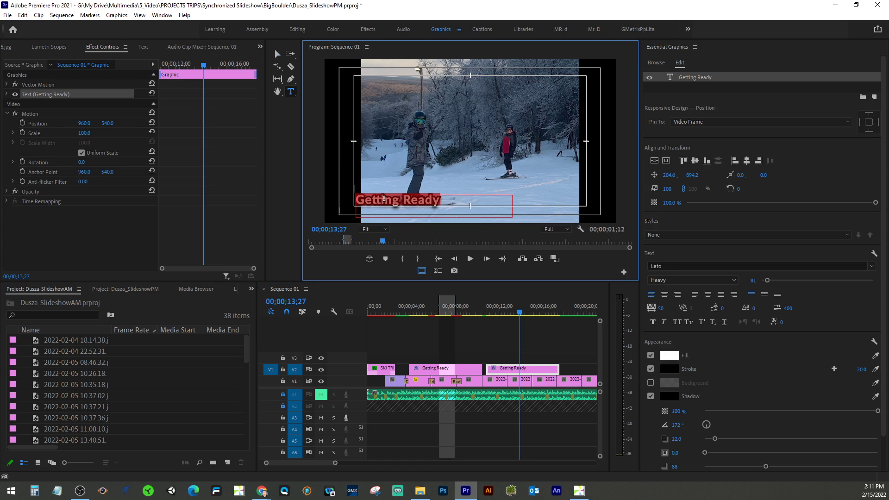
type("On the ")
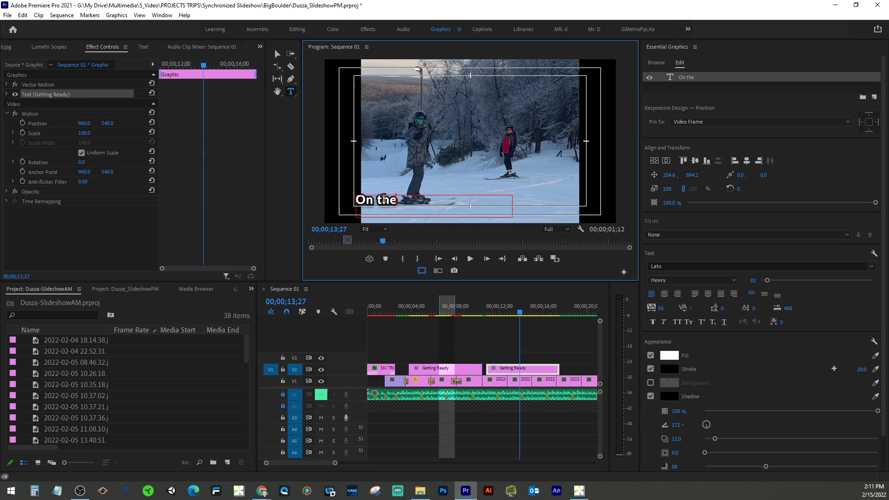
type("Slopes")
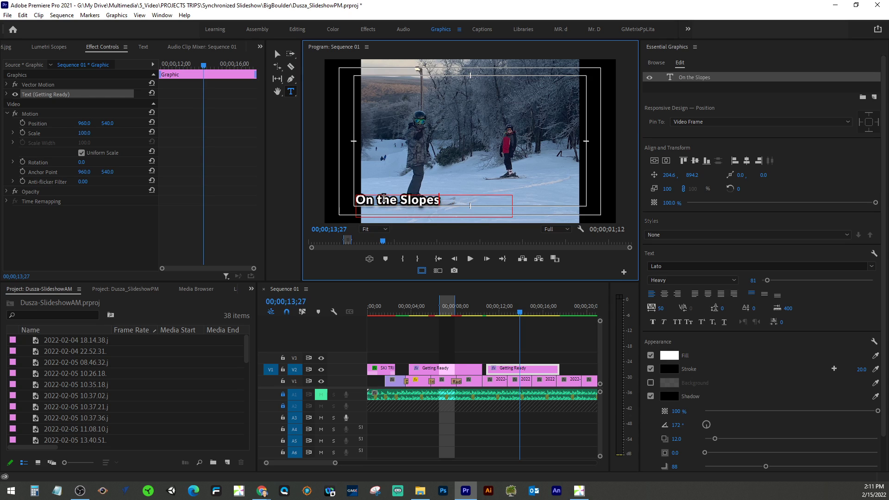
left_click(278, 54)
left_click(399, 327)
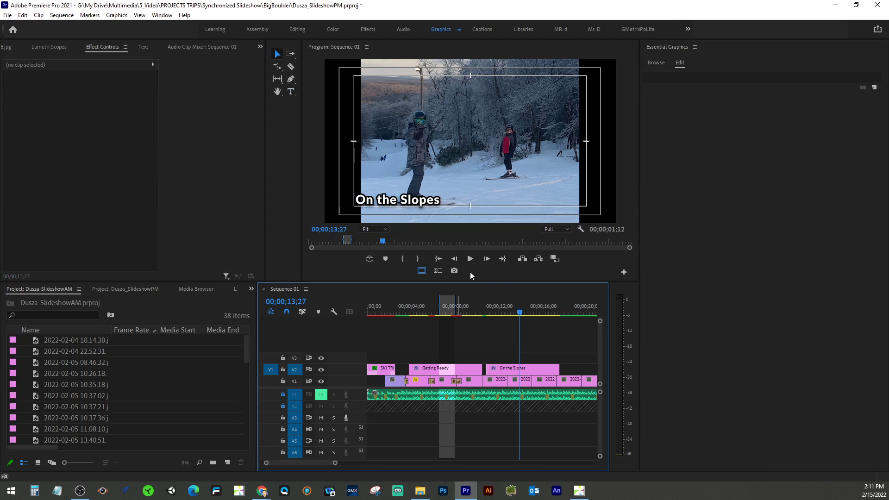
left_click_drag(518, 314, 547, 317)
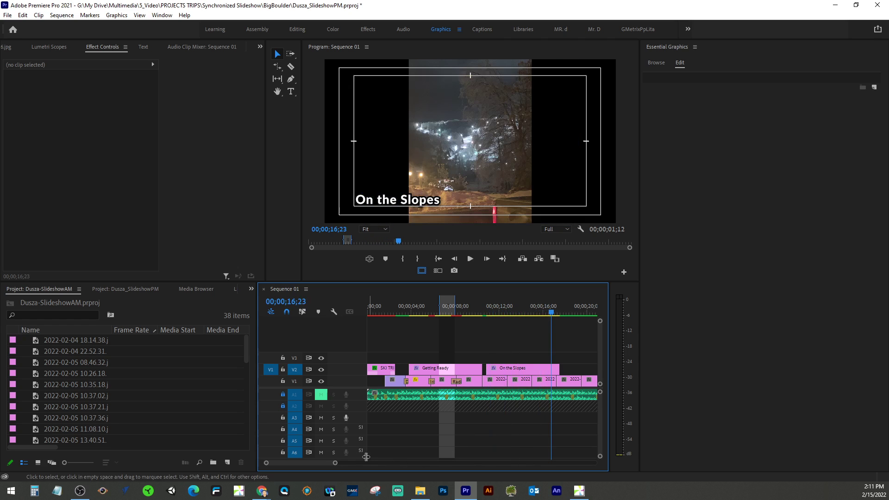
Move the playhead to 00;00;49;10, just past the end of the last photo on V1.
scroll(326, 462, "down", 4)
scroll(328, 462, "down", 5)
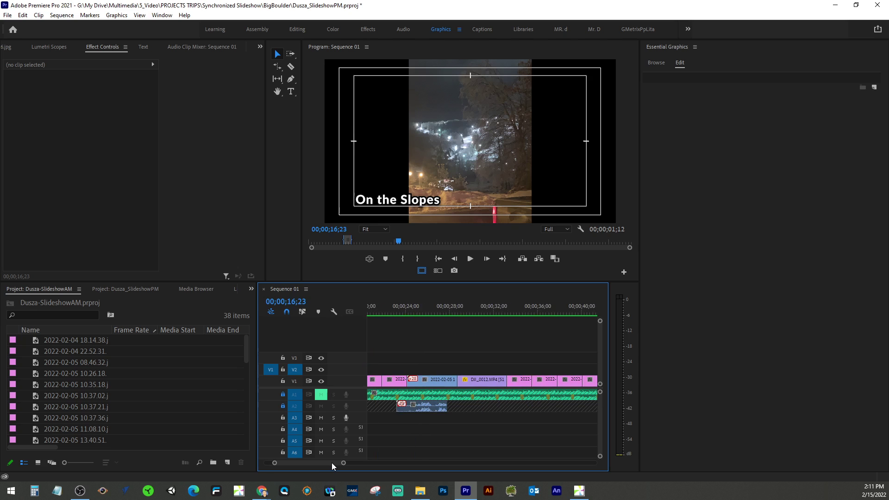
scroll(338, 462, "down", 4)
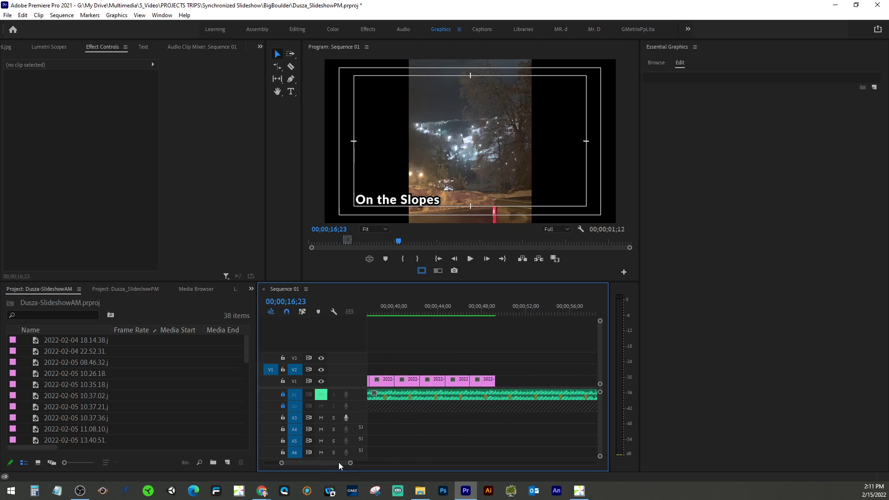
scroll(354, 457, "down", 1)
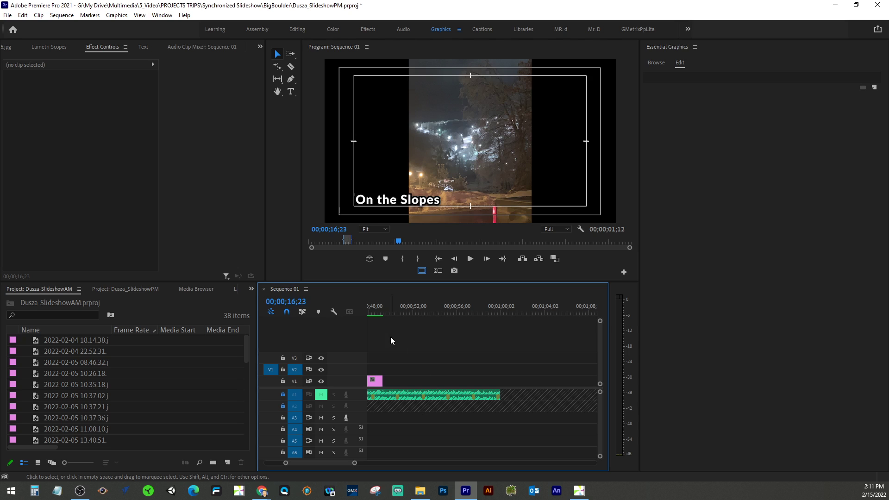
left_click(382, 313)
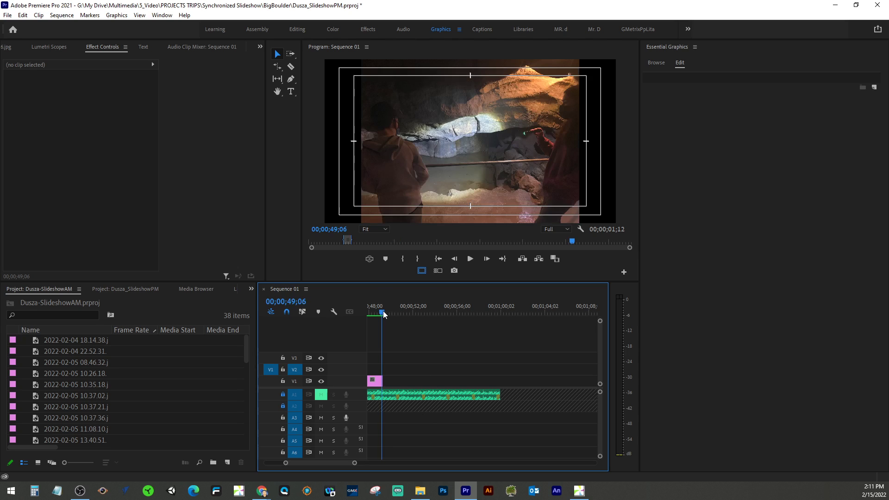
left_click(384, 313)
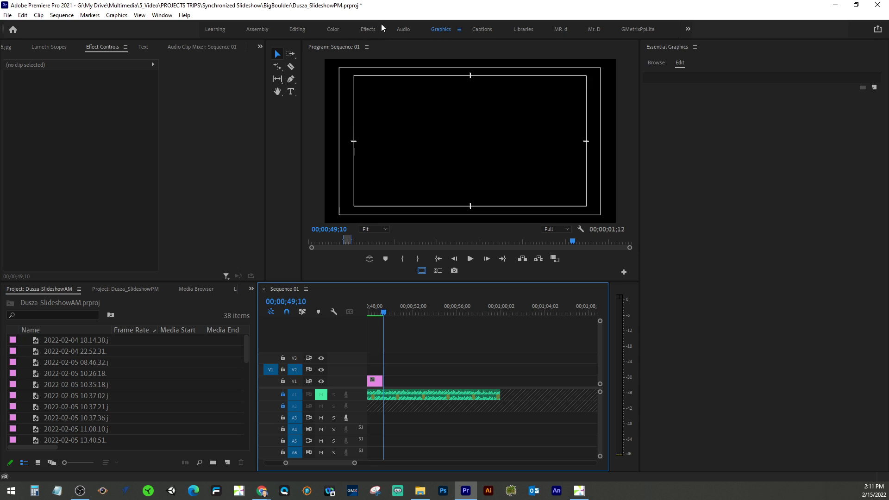
Browse the motion graphics templates under My Templates for a credits design.
left_click(656, 62)
scroll(823, 302, "down", 5)
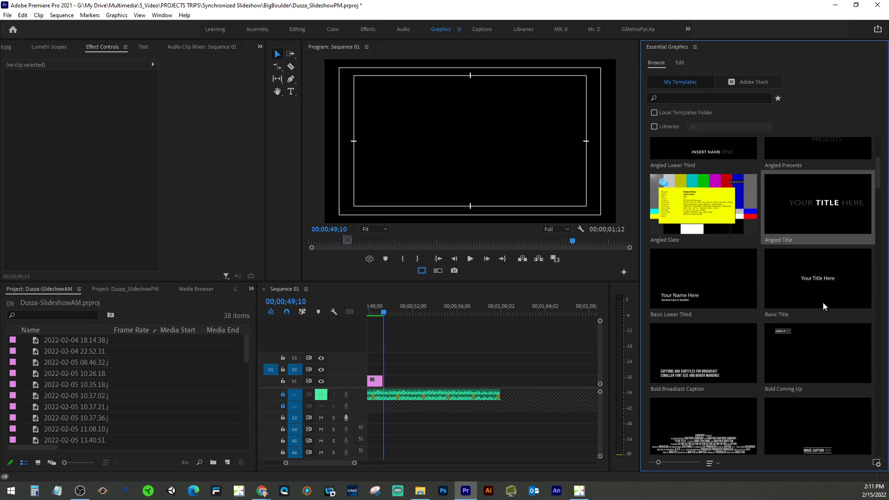
scroll(823, 303, "down", 4)
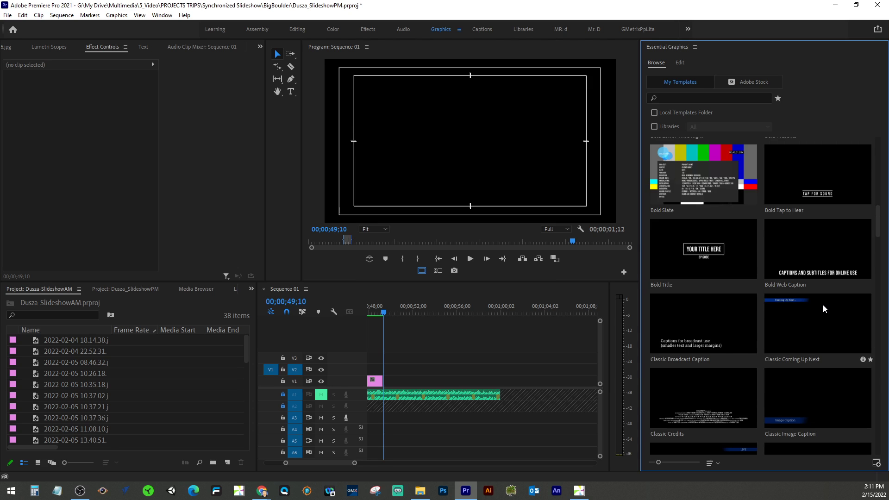
scroll(823, 304, "down", 4)
scroll(823, 304, "down", 4)
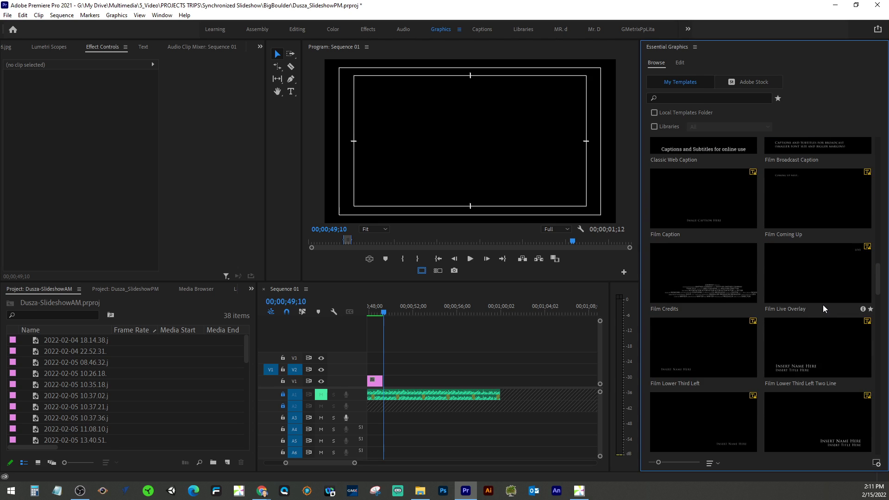
scroll(823, 304, "down", 4)
scroll(823, 305, "down", 8)
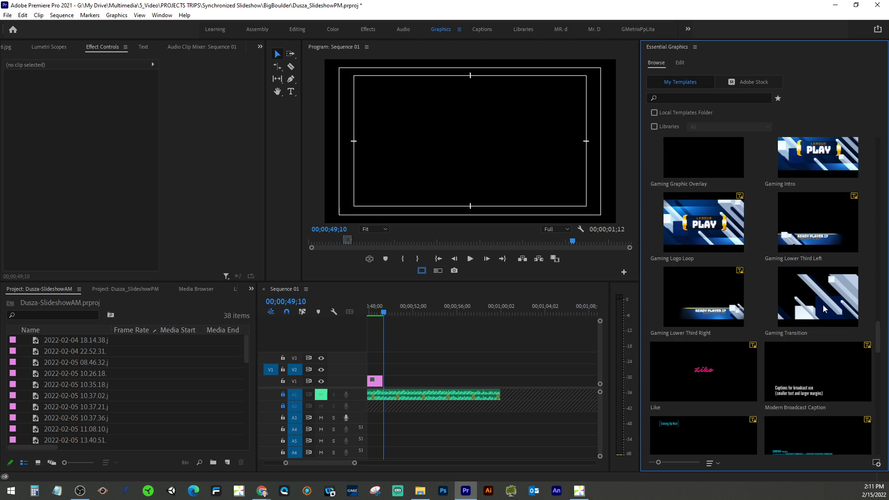
scroll(823, 305, "up", 4)
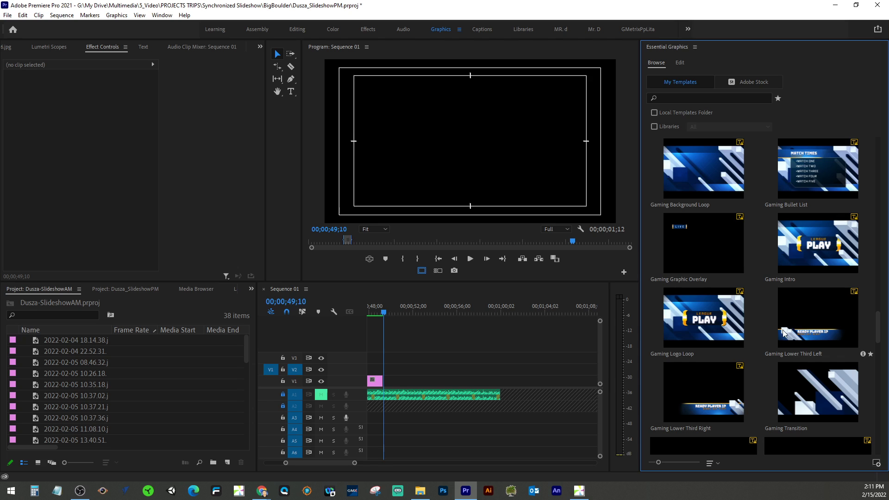
scroll(782, 332, "down", 5)
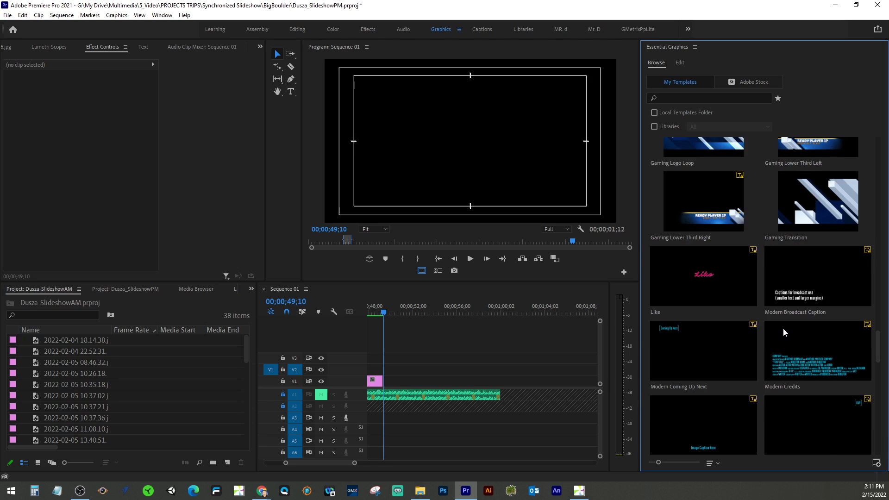
scroll(784, 331, "down", 6)
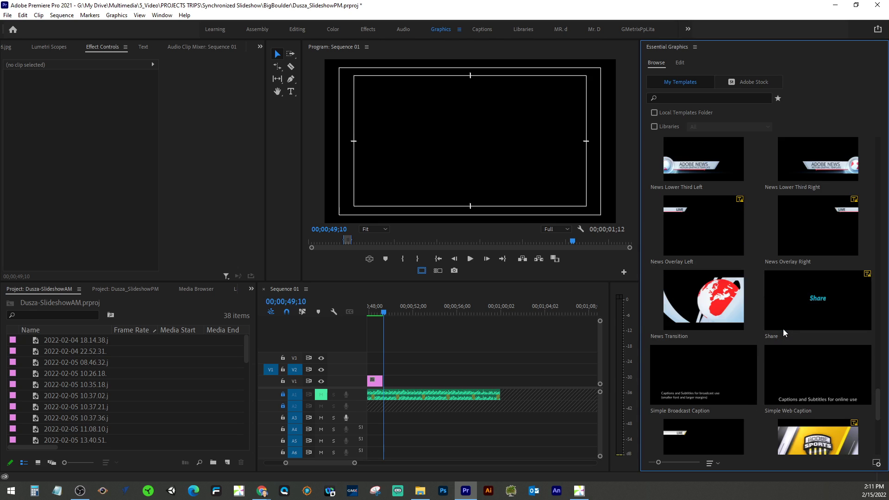
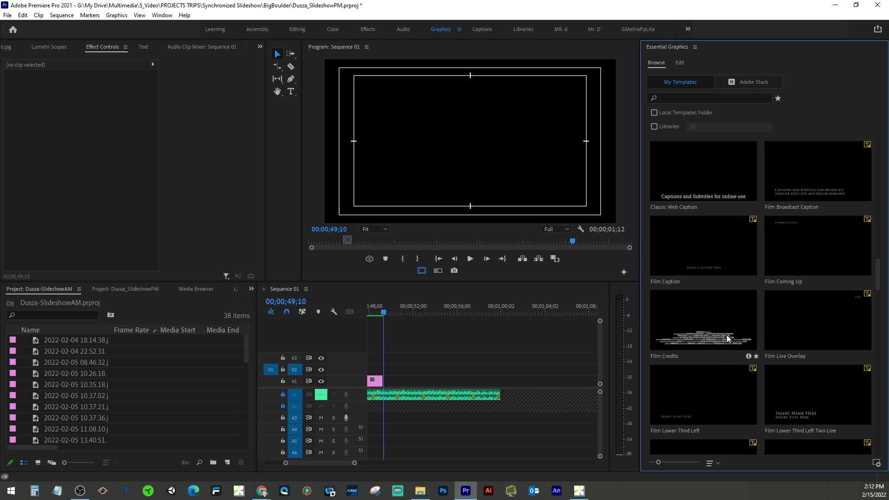
scroll(726, 334, "up", 5)
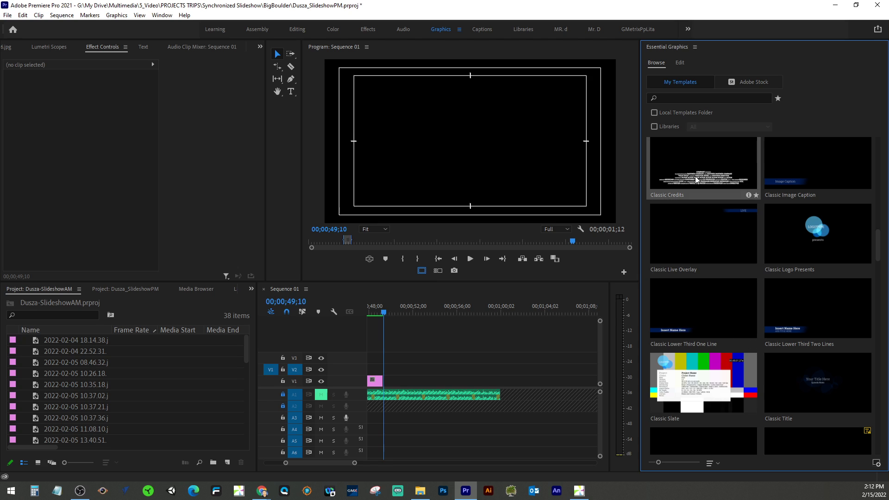
Try the Classic Credits template on V1 after the last photo and delete its clip after previewing it.
left_click_drag(695, 176, 413, 369)
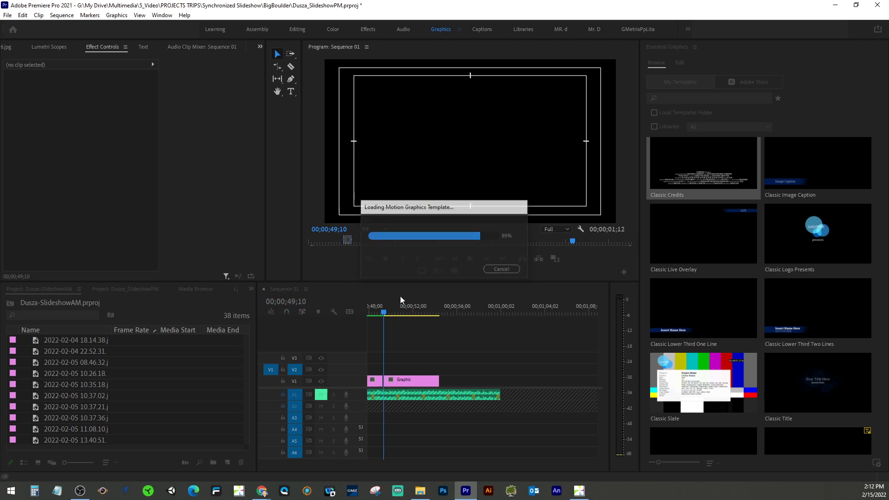
left_click_drag(388, 309, 409, 317)
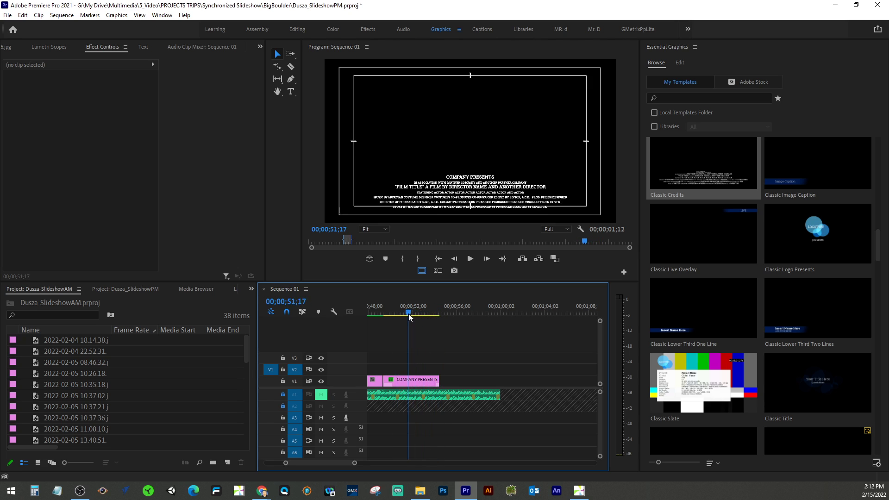
left_click(417, 380)
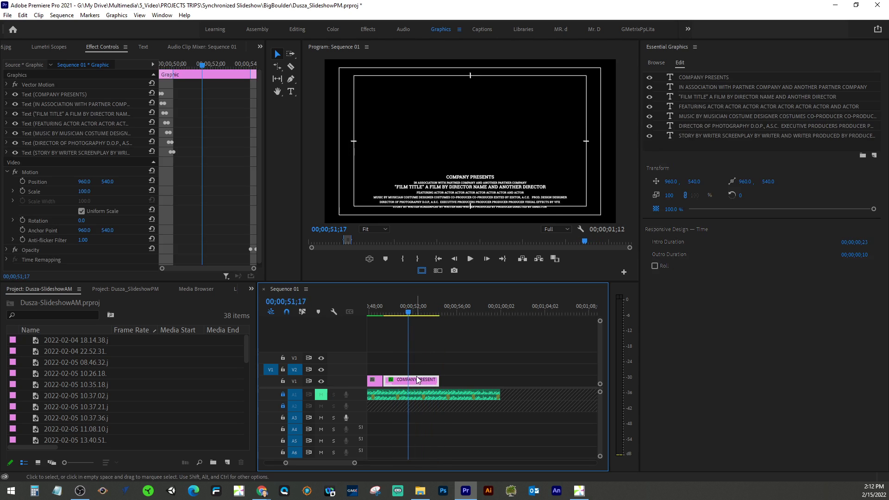
key("Delete")
Add a text box in the upper middle of the frame at 00;00;49;12 reading "Photography by".
left_click(391, 313)
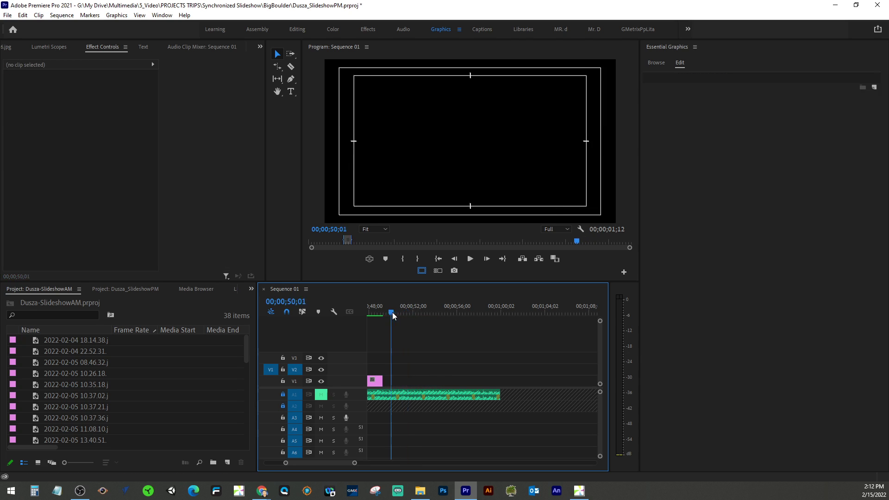
left_click_drag(392, 312, 385, 313)
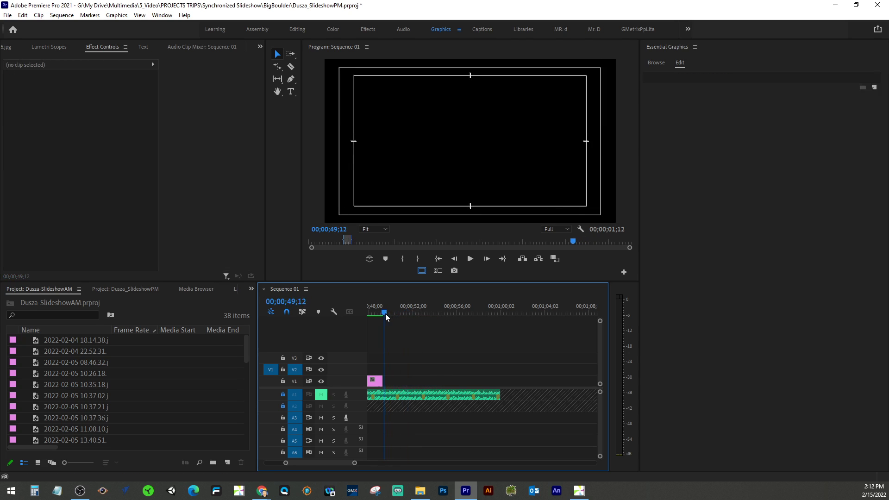
left_click(291, 92)
left_click_drag(404, 99, 531, 150)
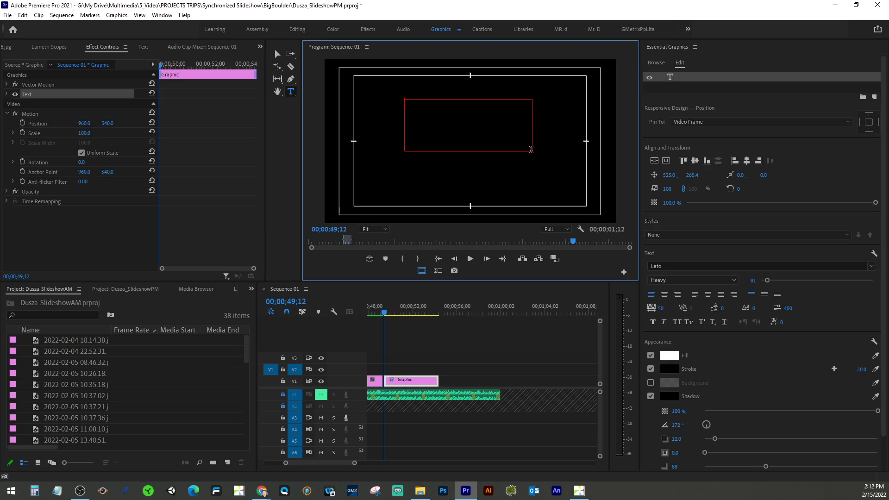
type("Photogr")
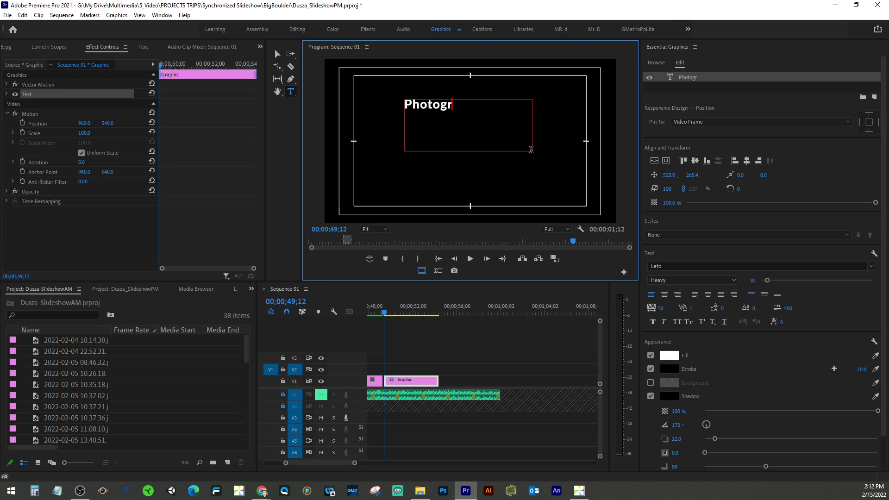
type("aphy by")
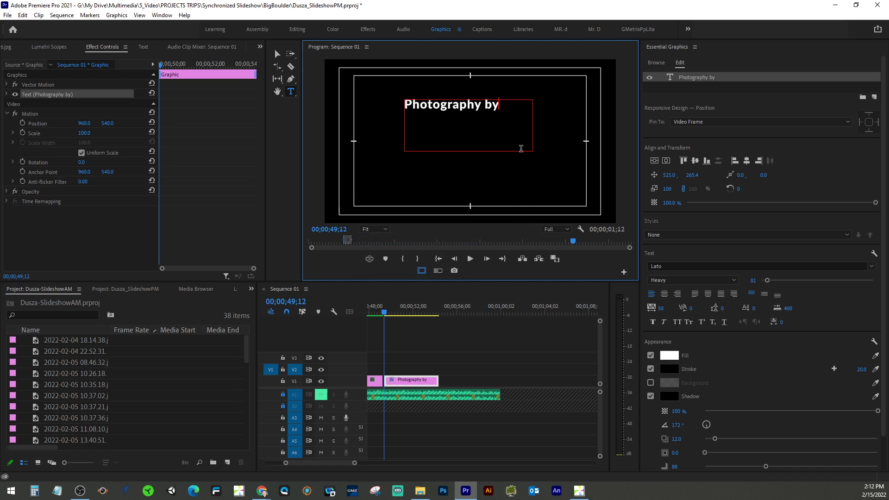
Replace the text with "Music, Your Name, Images (If not your own) Company Logo, DVC logo".
left_click(262, 492)
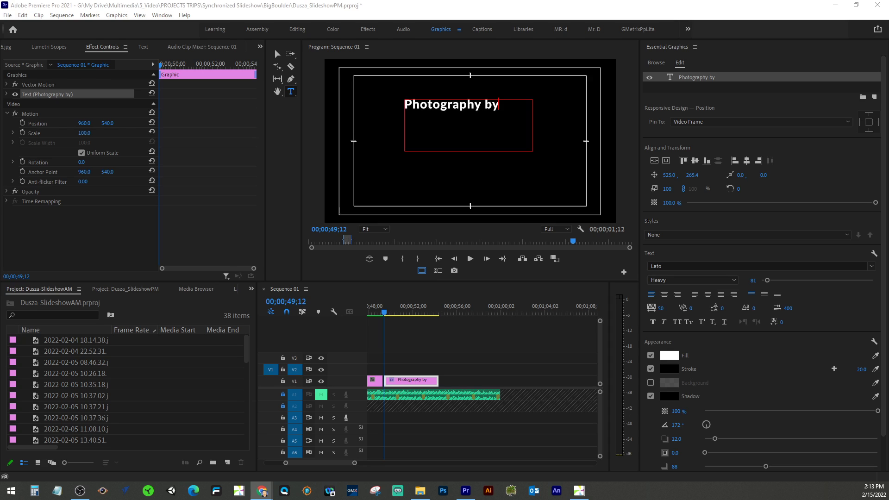
left_click(465, 107)
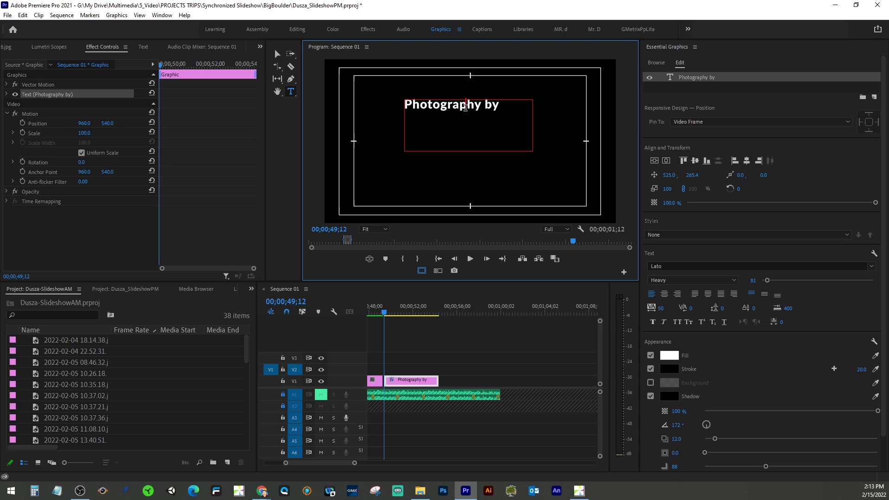
double_click(465, 107)
left_click_drag(499, 107, 402, 109)
type("Music, Your Name, Images (If not your own) Company Logo, DVC logo")
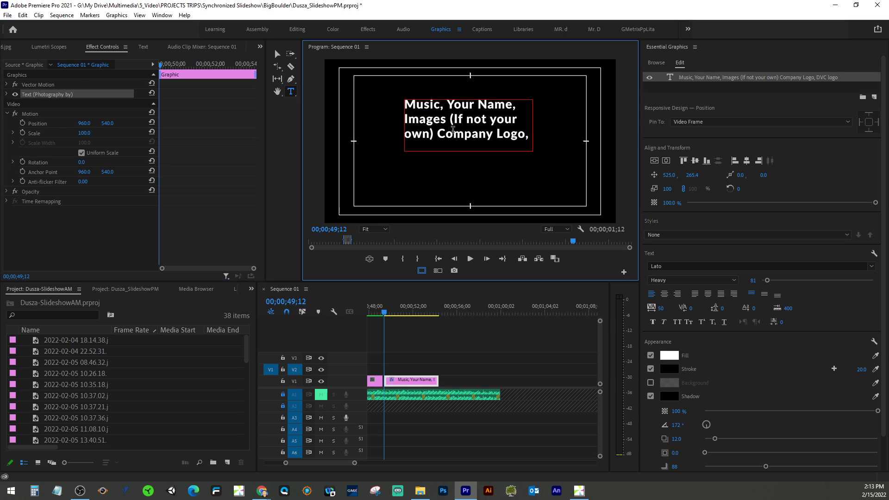
Move the credits text box to about 201, 381 and widen it to span the title-safe width.
left_click(276, 54)
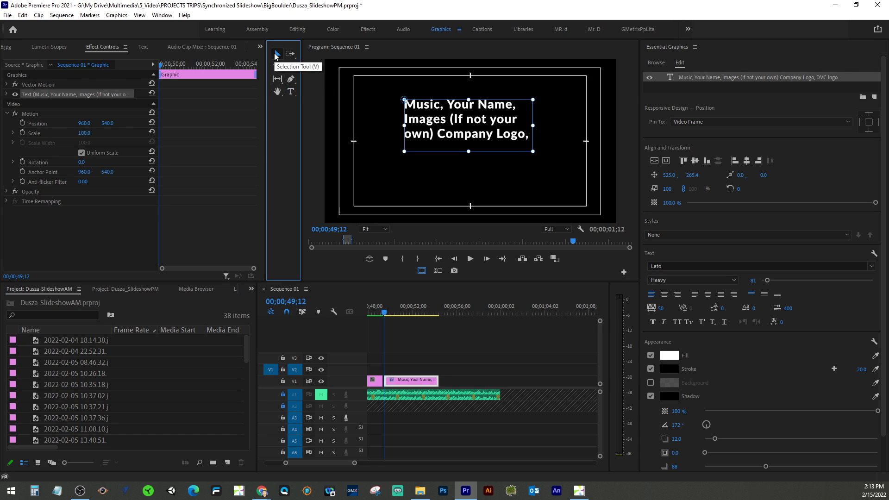
left_click_drag(432, 115, 389, 133)
left_click_drag(485, 145, 587, 144)
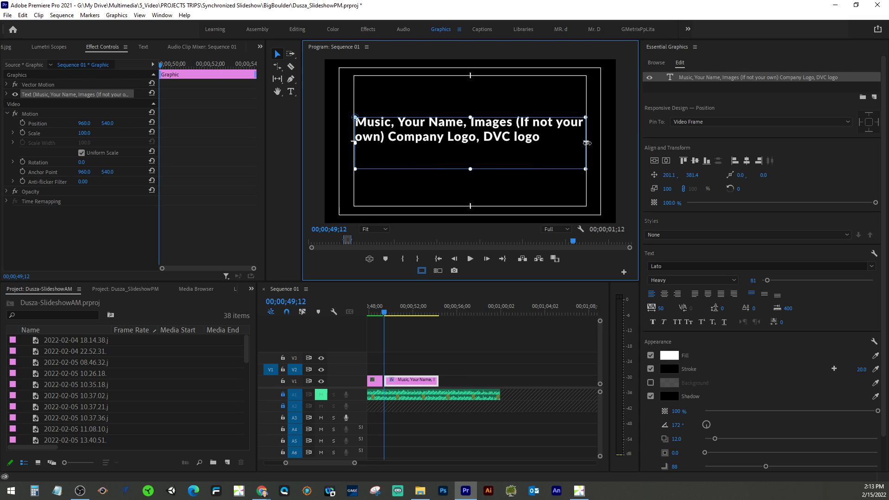
Break the credits into new lines after "Music," and "Your Name," and remove "(If not your own) Company" from the third line.
double_click(409, 127)
left_click(398, 121)
key("Return")
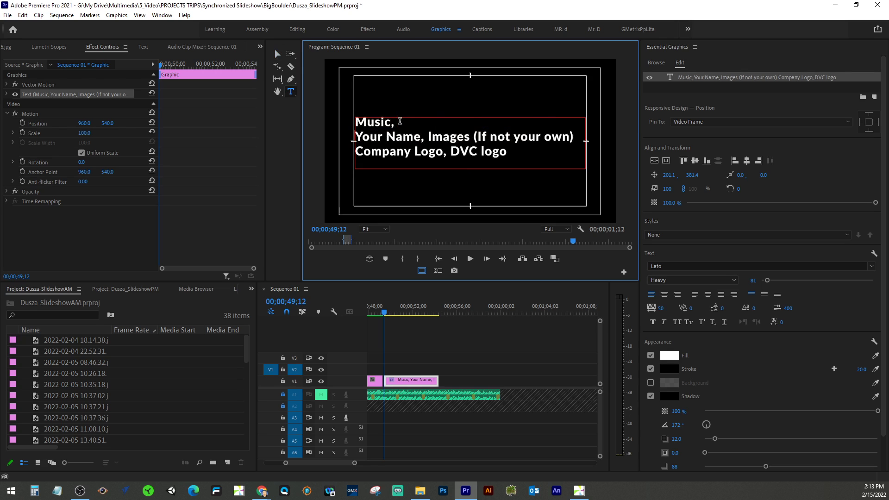
left_click(427, 136)
key("Return")
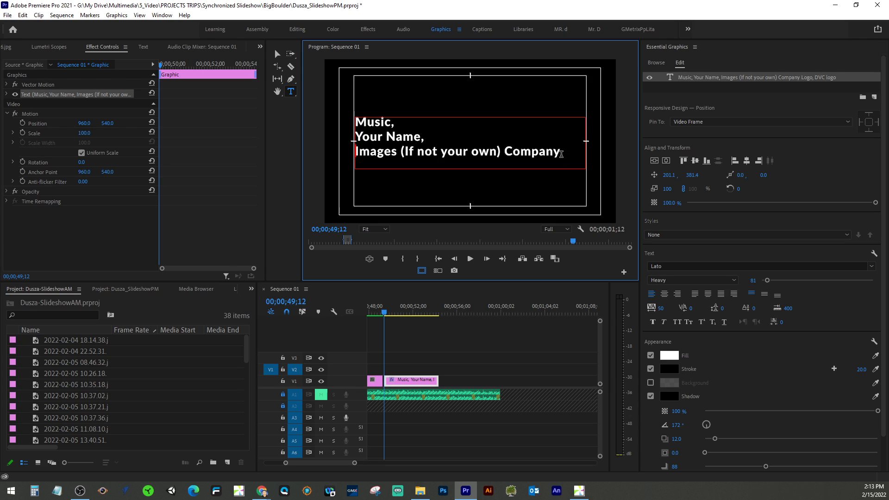
left_click_drag(560, 152, 400, 154)
key("BackSpace")
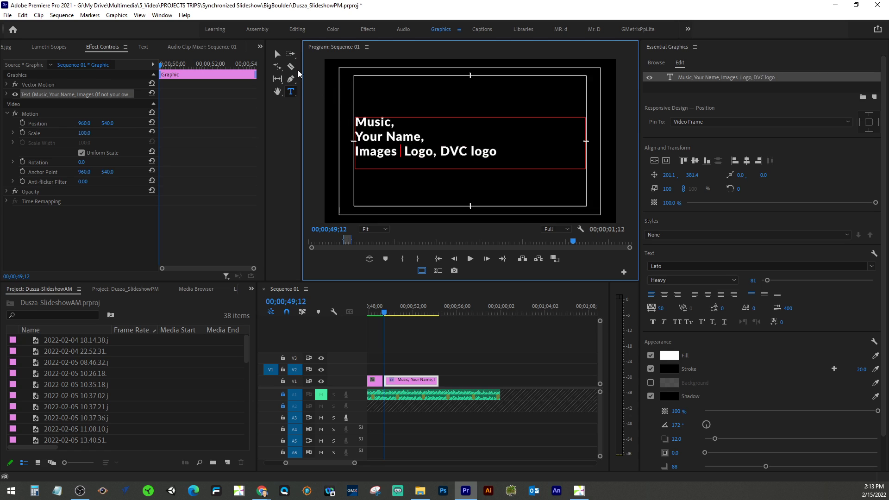
Extend the credits text box downward and move the playhead to 00;00;51;17 within the clip.
left_click(277, 54)
left_click_drag(473, 169, 471, 182)
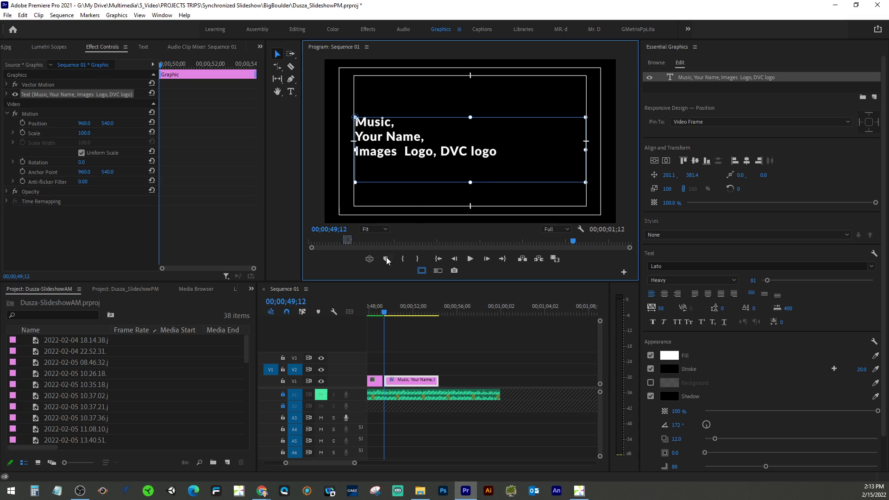
left_click_drag(384, 314, 406, 314)
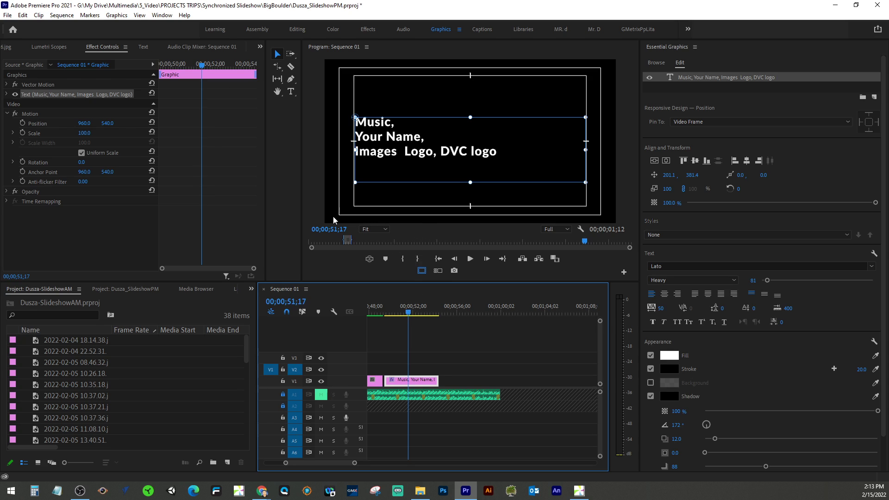
Examine the Roll option of the credits clip with its text layer deselected, and select the text layer again.
left_click(314, 206)
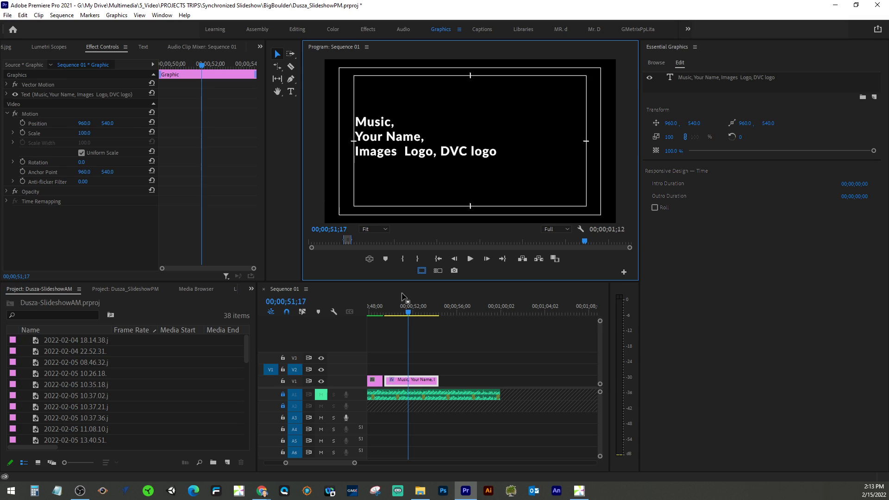
left_click(421, 382)
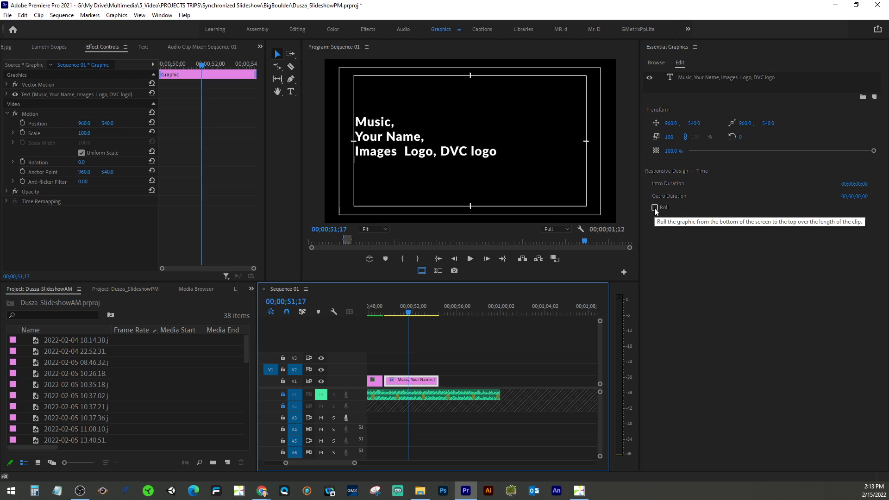
left_click(417, 153)
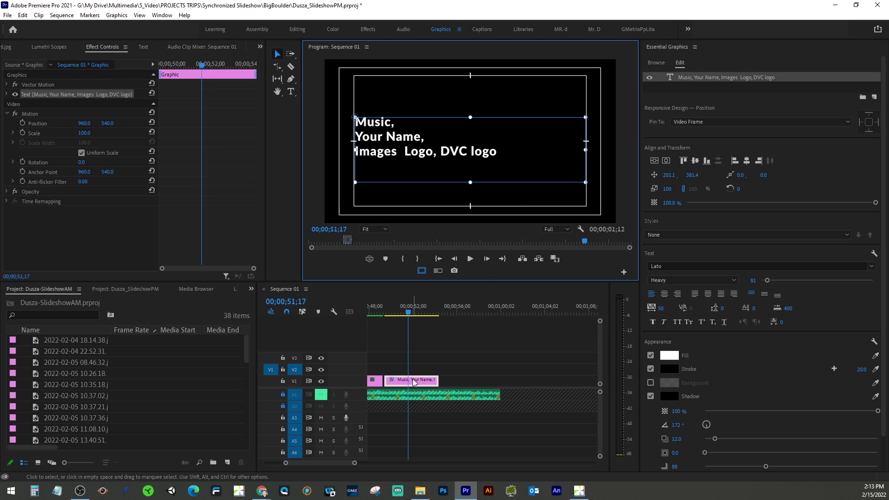
Turn on Roll for the credits clip with its text layer deselected, and scrub the playhead back to 00;00;50;22 to preview it.
left_click(537, 197)
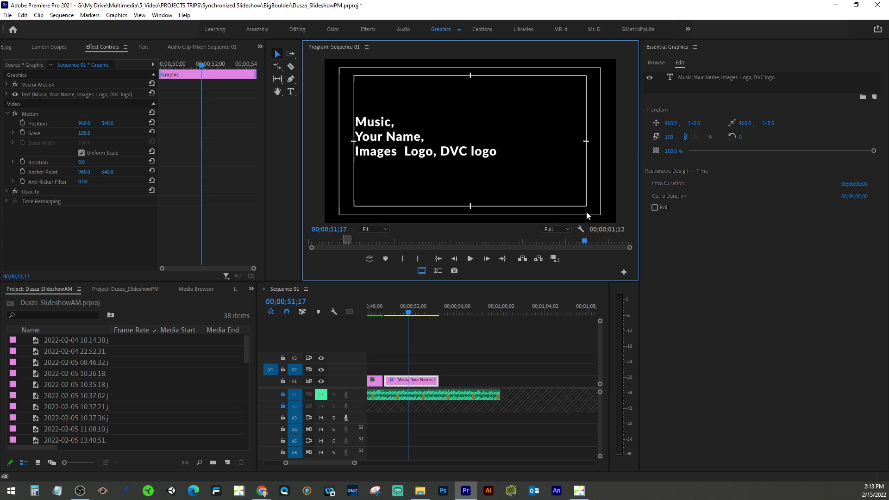
left_click(654, 207)
mouse_move(410, 315)
left_mouse_down()
mouse_move(377, 314)
mouse_move(433, 315)
mouse_move(403, 315)
left_mouse_up()
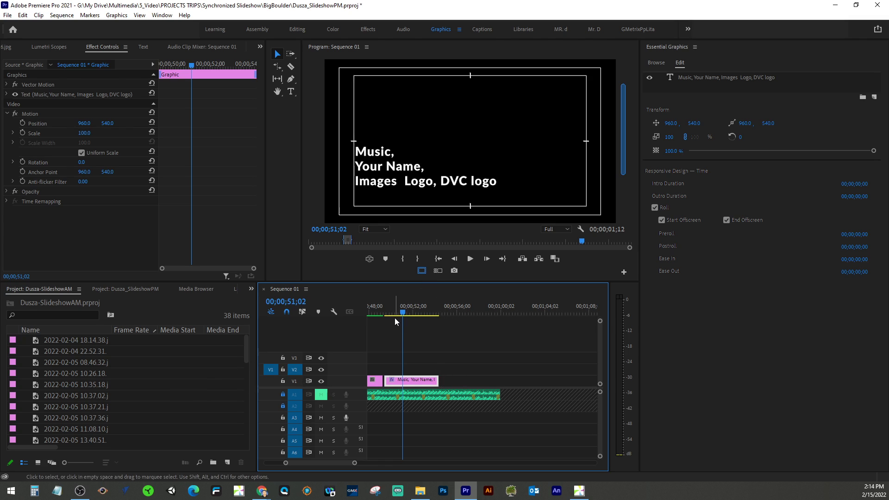
mouse_move(403, 315)
left_mouse_down()
mouse_move(421, 316)
mouse_move(401, 314)
left_mouse_up()
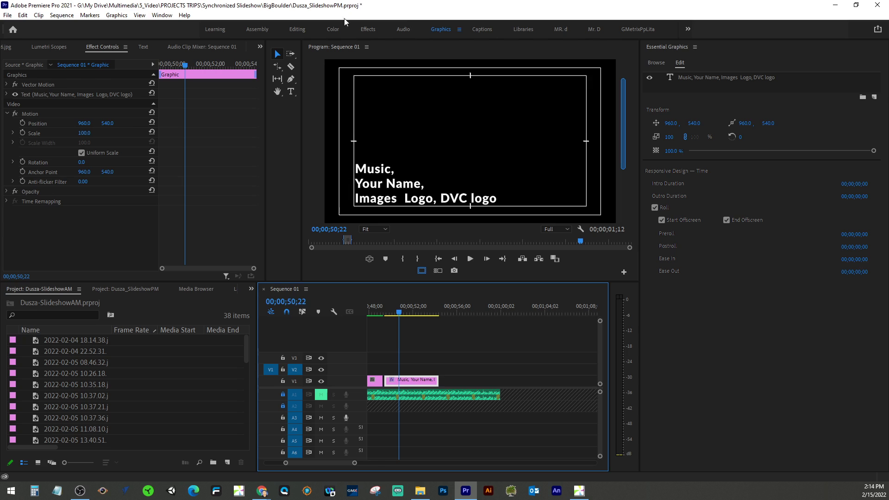
Save the project.
left_click(7, 15)
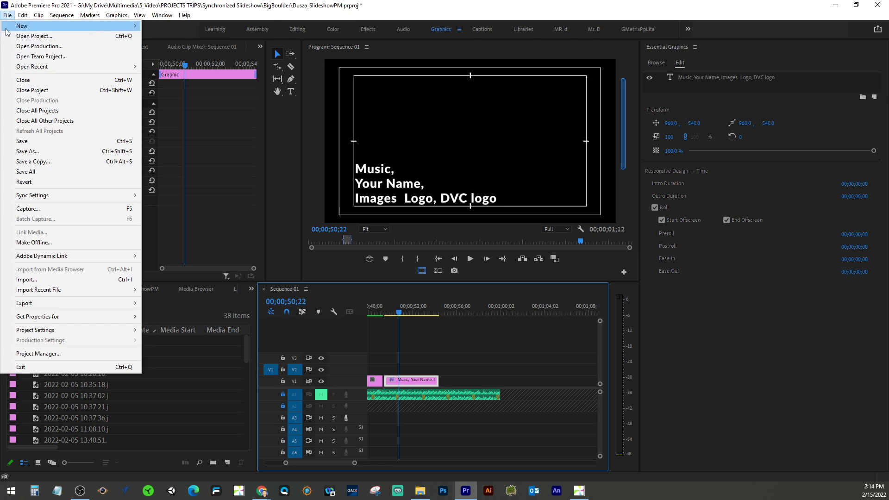
left_click(29, 141)
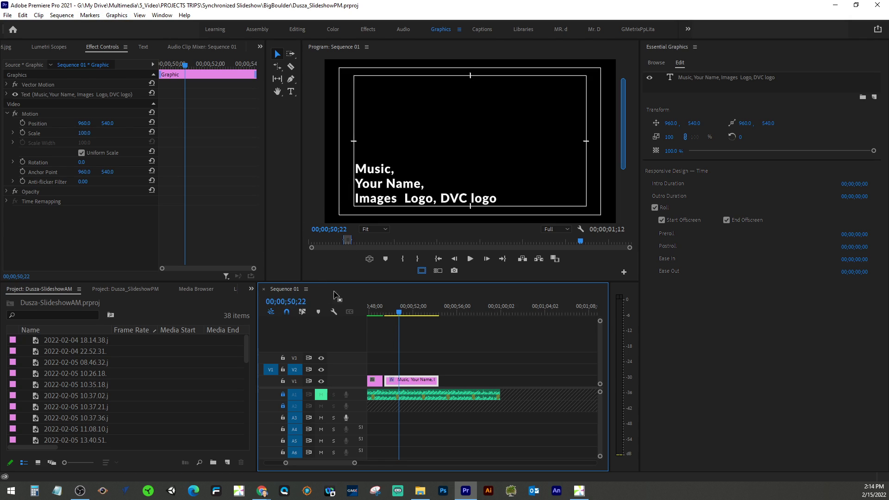
left_click(251, 204)
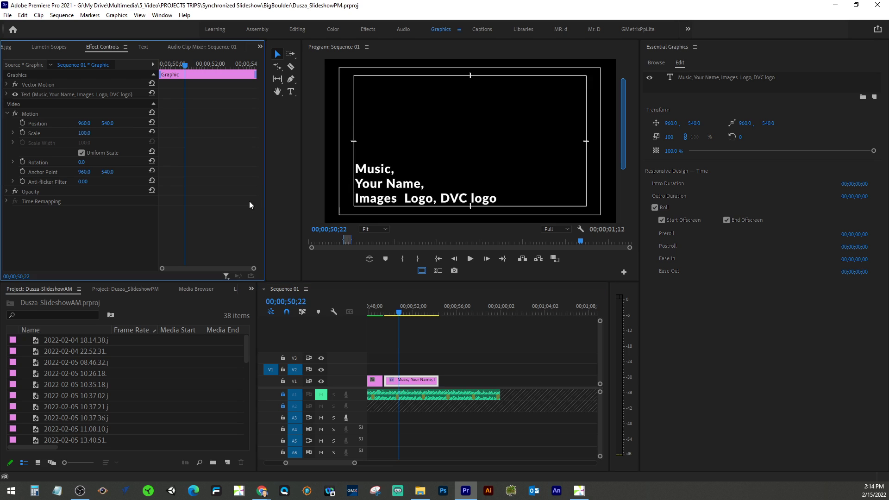
left_click(7, 15)
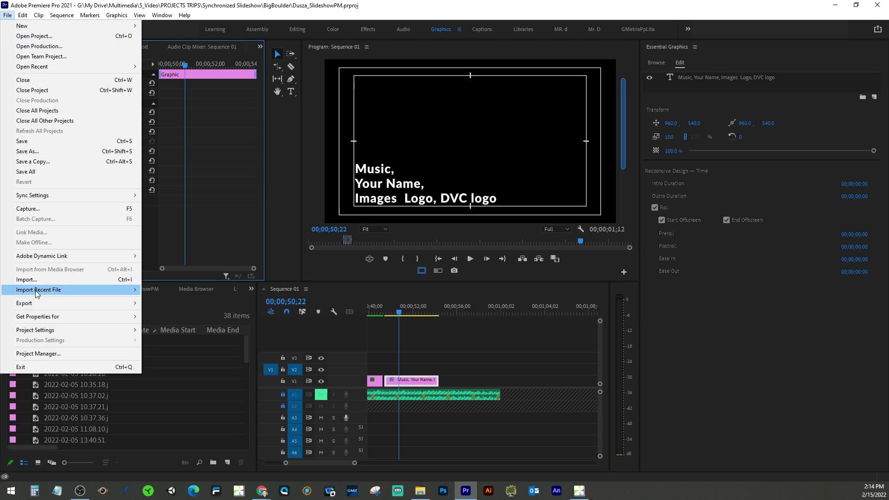
mouse_move(37, 303)
left_click(169, 304)
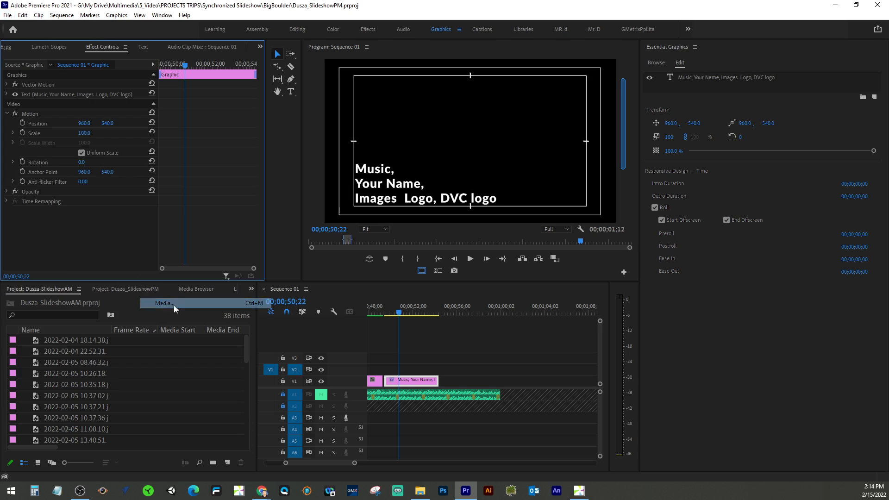
left_click(379, 338)
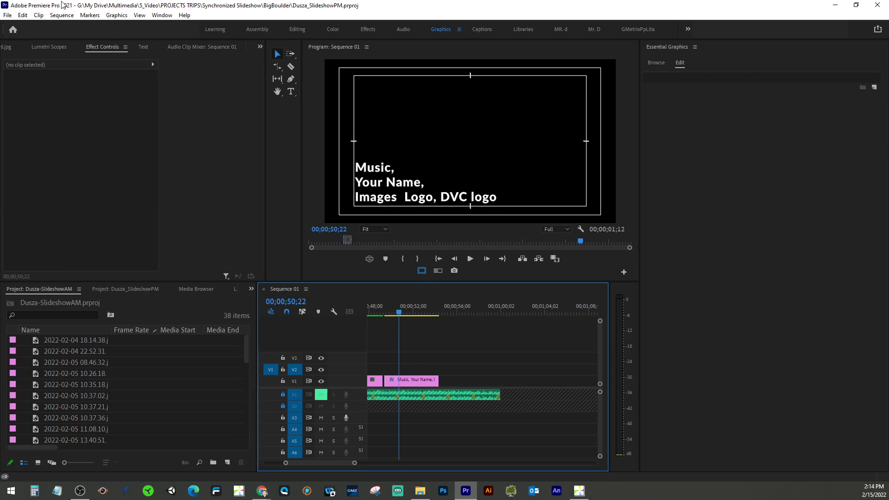
left_click(7, 15)
mouse_move(29, 303)
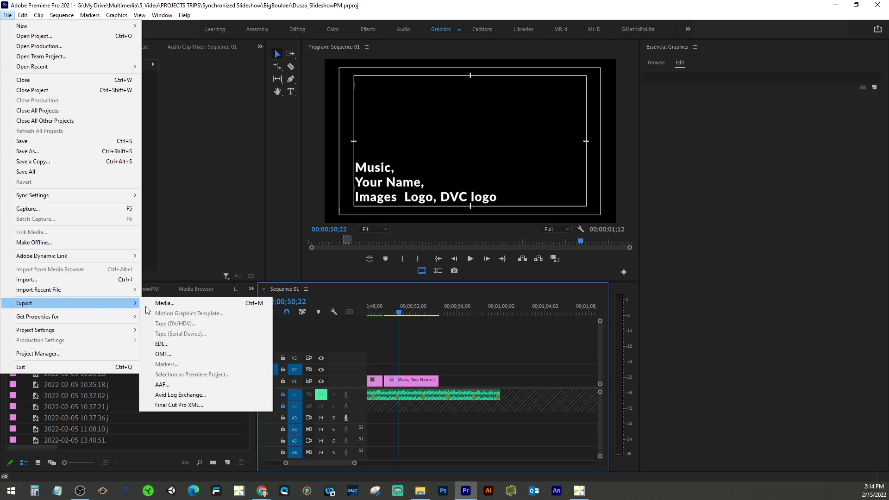
left_click(268, 303)
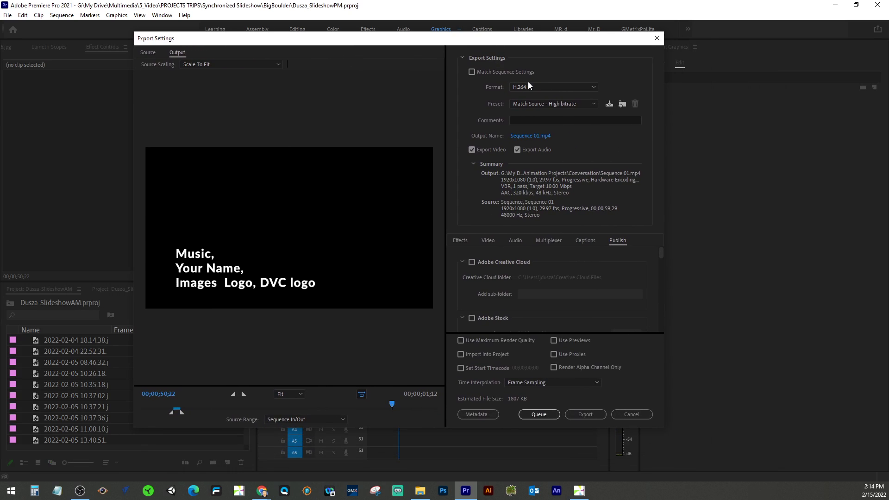
left_click(527, 84)
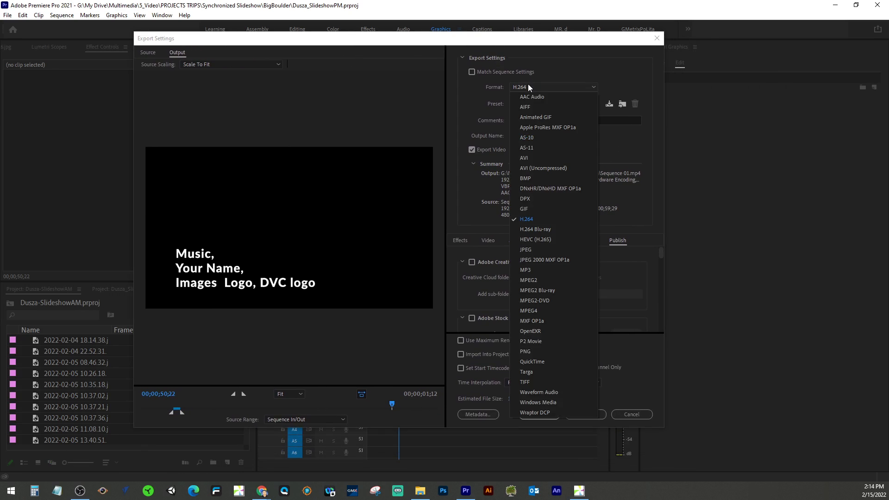
left_click(528, 84)
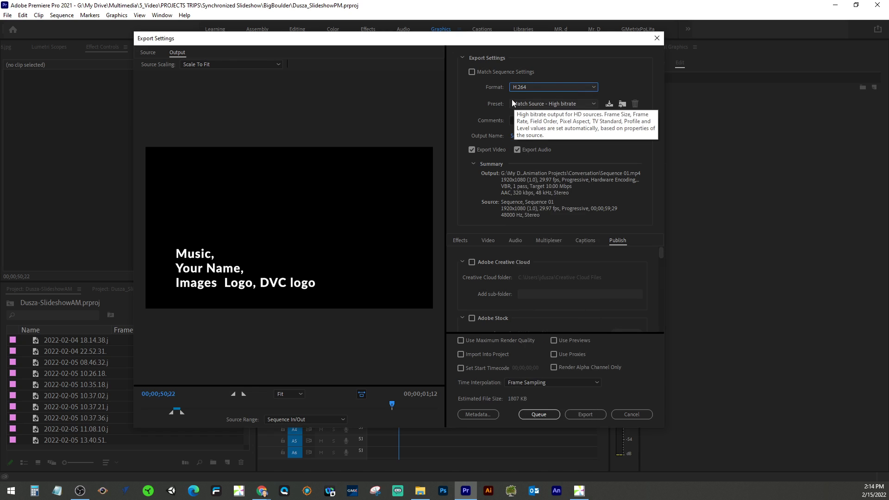
left_click(515, 136)
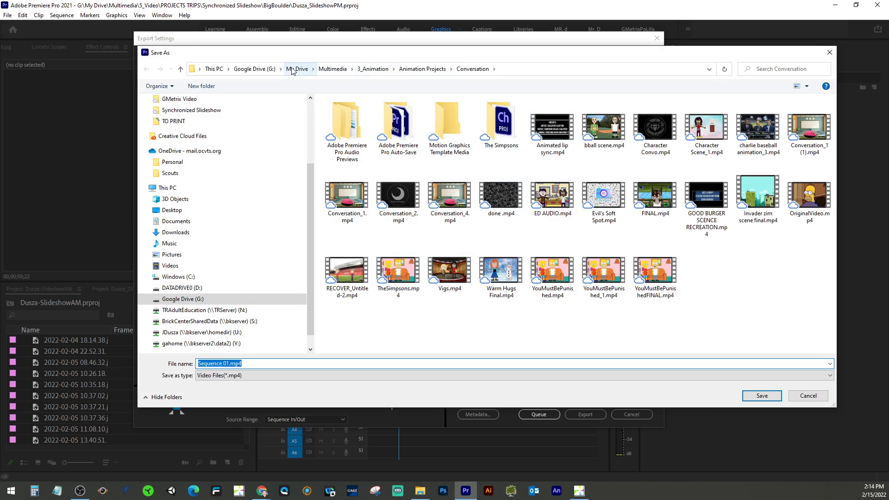
left_click(183, 299)
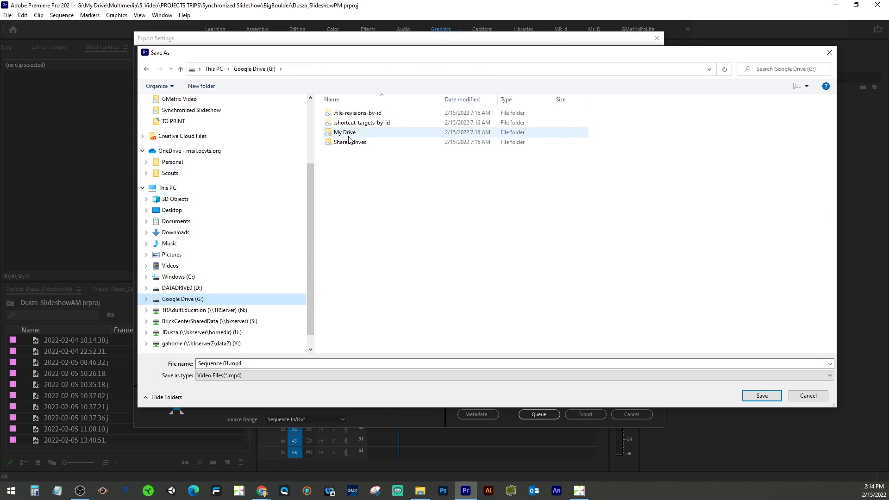
double_click(366, 132)
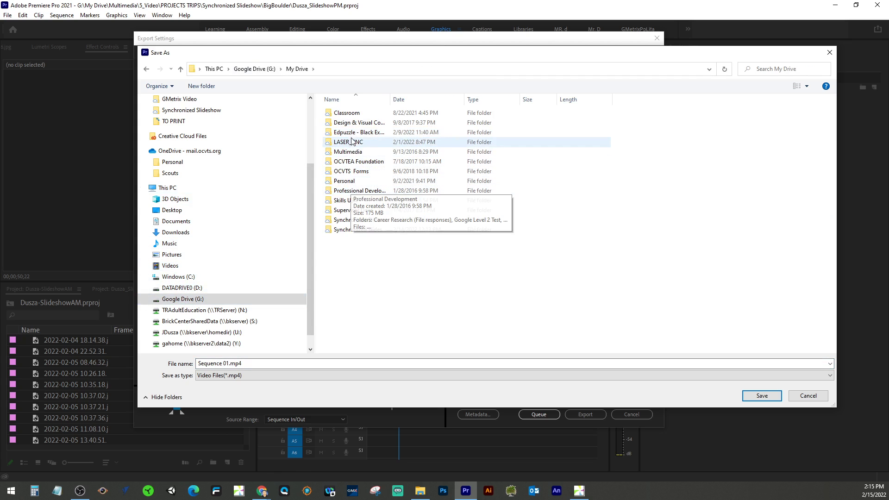
double_click(352, 153)
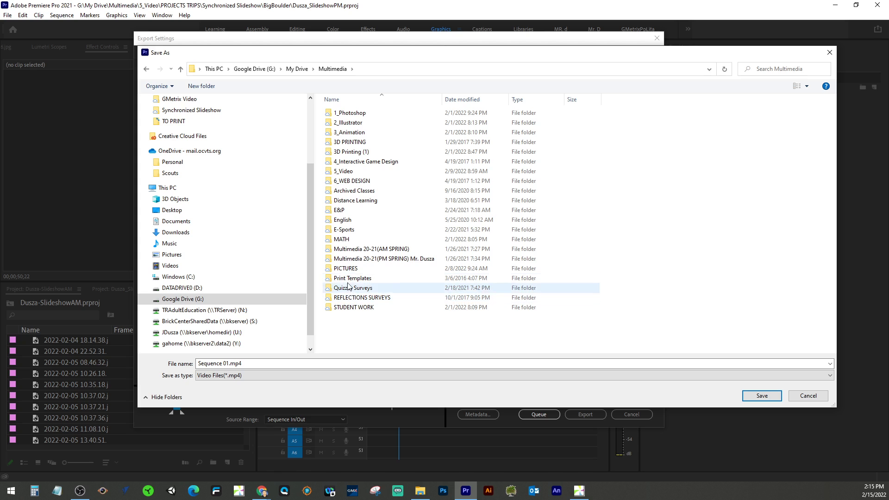
double_click(346, 171)
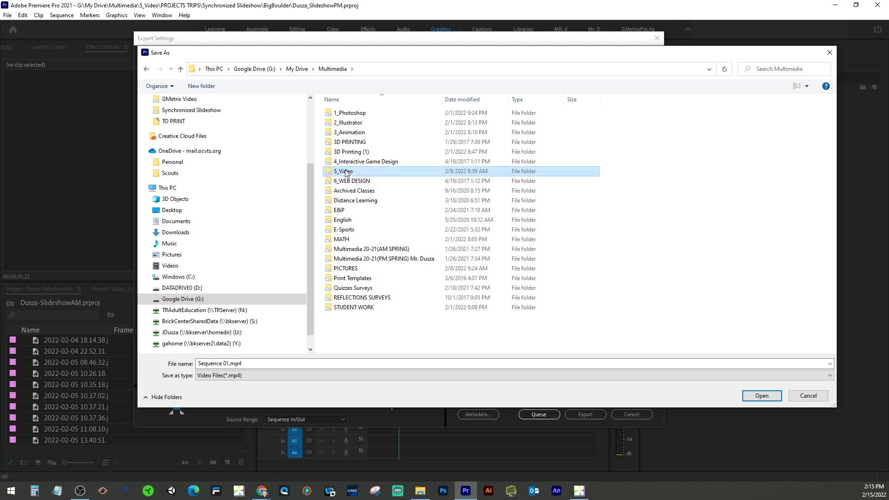
double_click(348, 200)
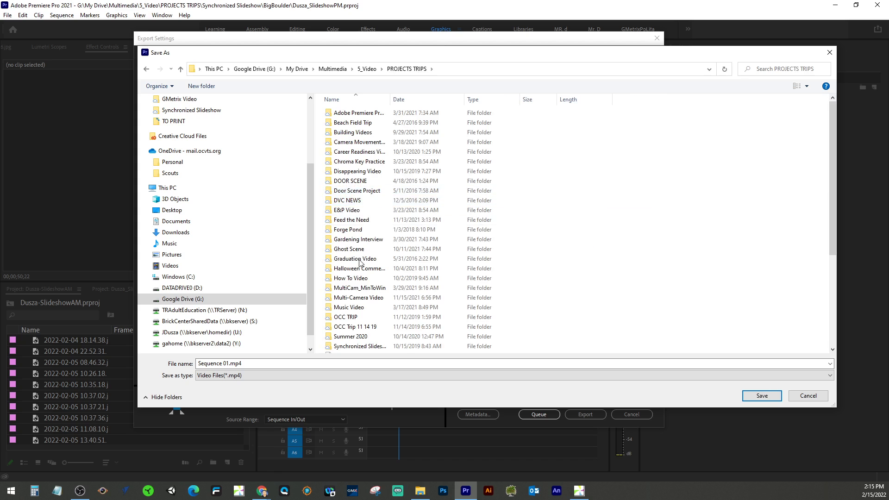
scroll(347, 223, "down", 5)
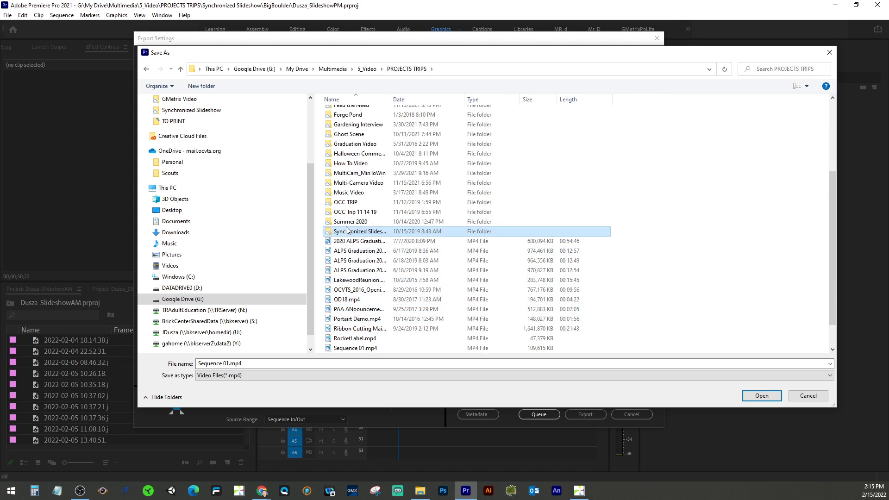
double_click(349, 231)
left_click(272, 366)
left_click(257, 366)
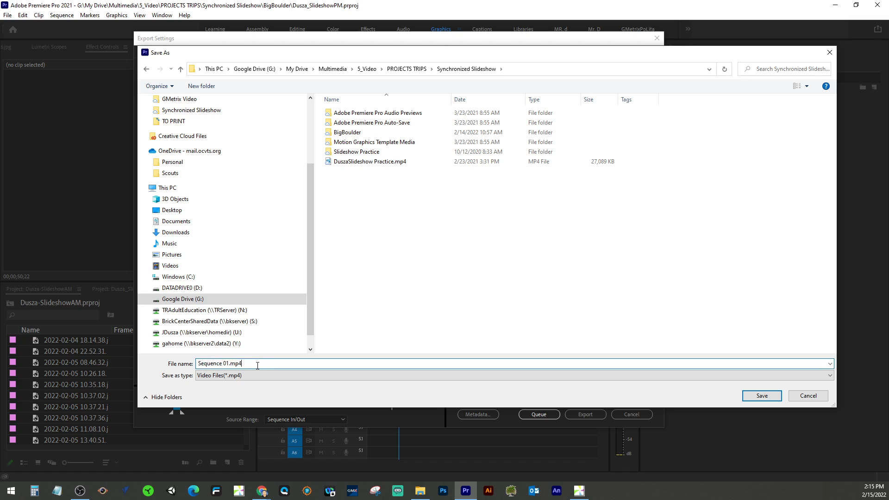
left_click_drag(256, 364, 183, 360)
type("D")
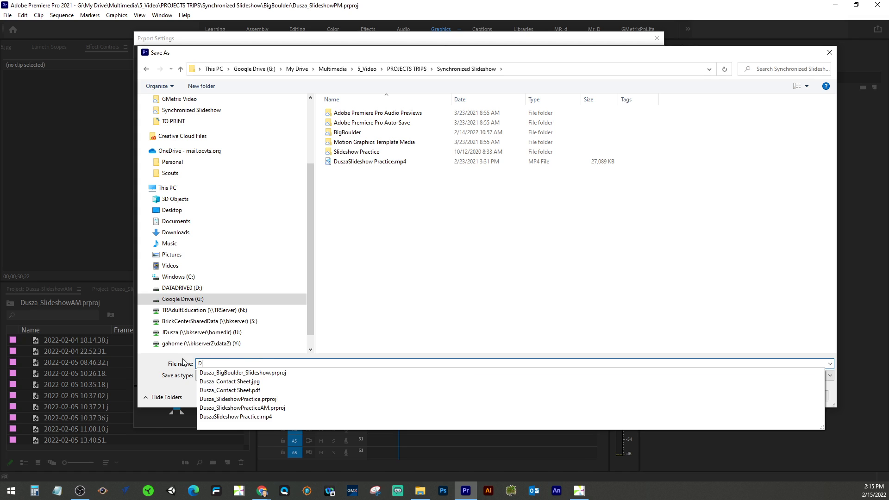
type("usza_Slid")
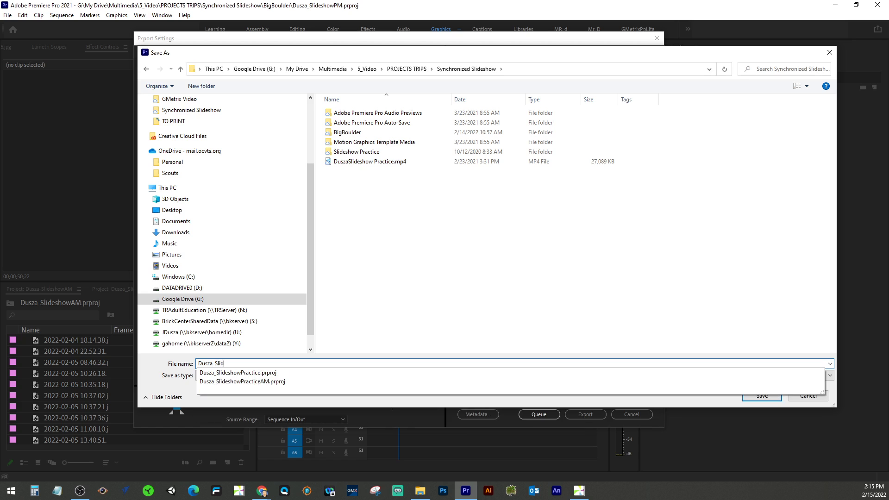
type("eshowFinal")
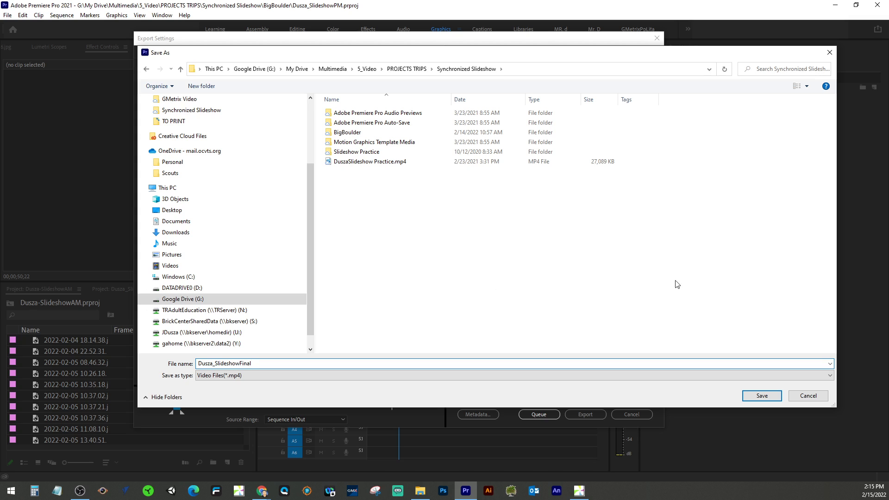
left_click(764, 397)
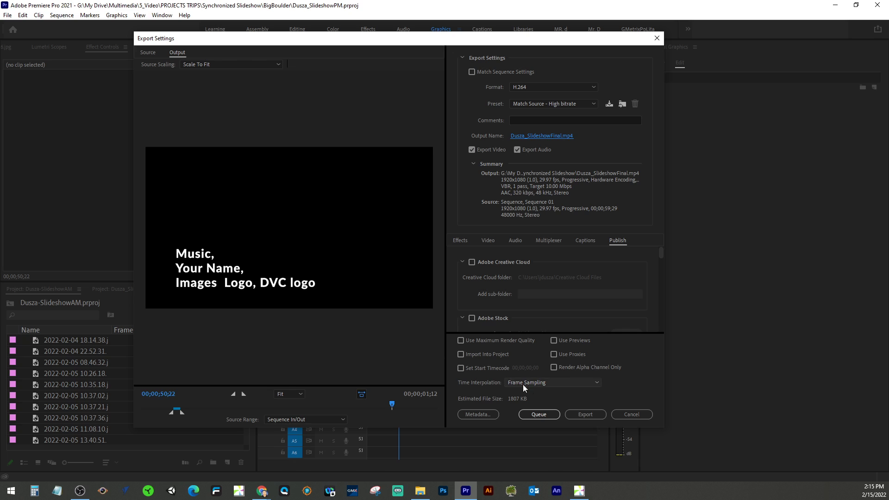
left_click(618, 414)
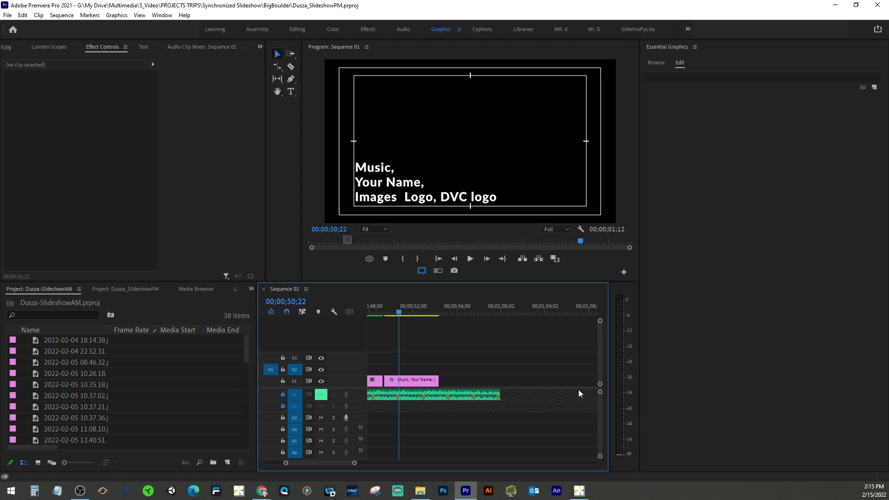
Unlock audio tracks A1 and A2 and unmute A1.
left_click(282, 394)
left_click(321, 395)
left_click(282, 406)
Open the sequence's media export settings and set the output location to Multimedia > 5_Video > PROJECTS TRIPS > Synchronized Slideshow.
left_click(9, 15)
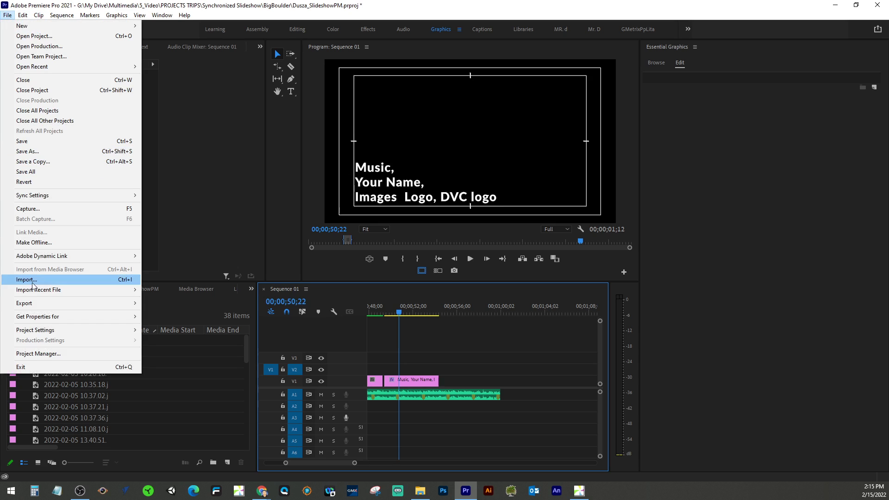
mouse_move(46, 303)
left_click(165, 303)
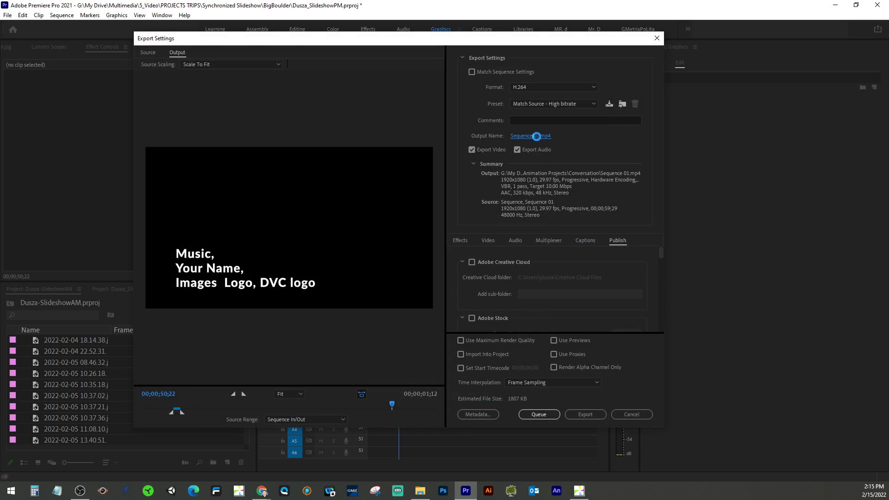
left_click(536, 136)
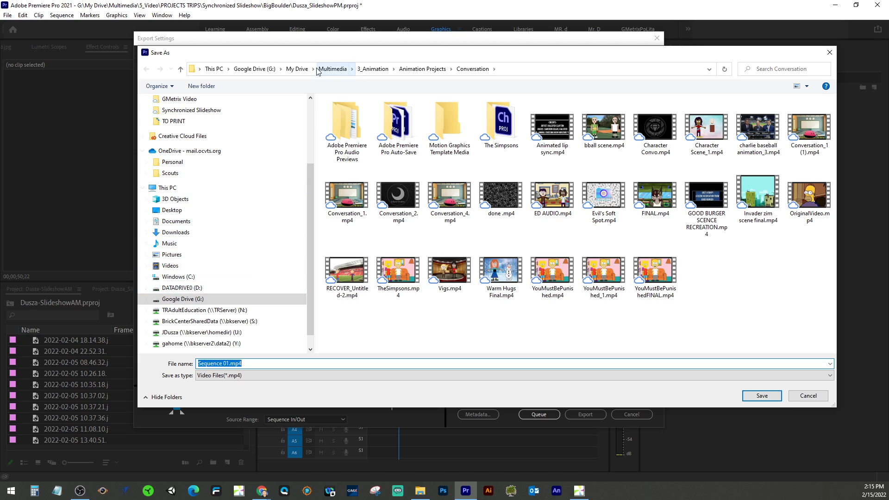
left_click(331, 69)
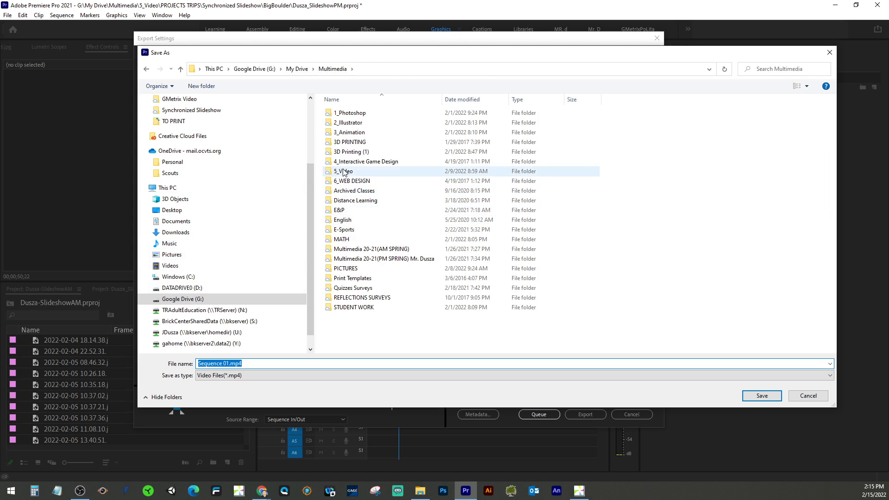
double_click(344, 171)
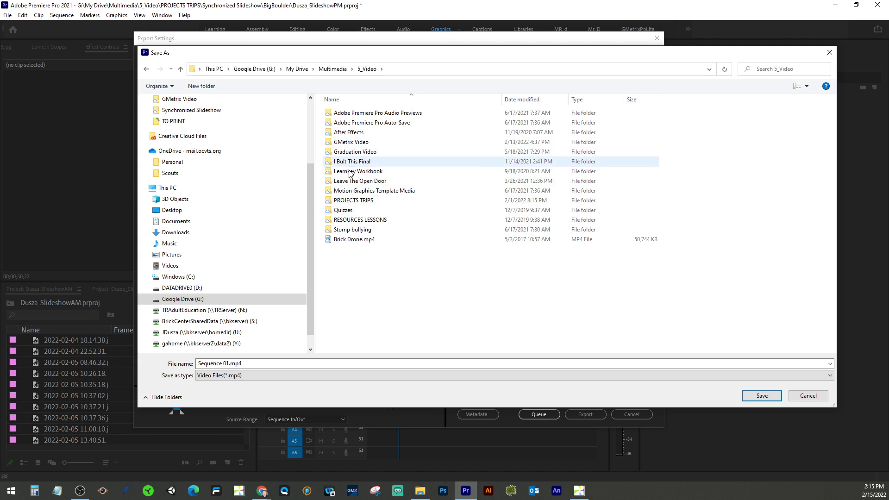
double_click(350, 200)
scroll(347, 213, "down", 5)
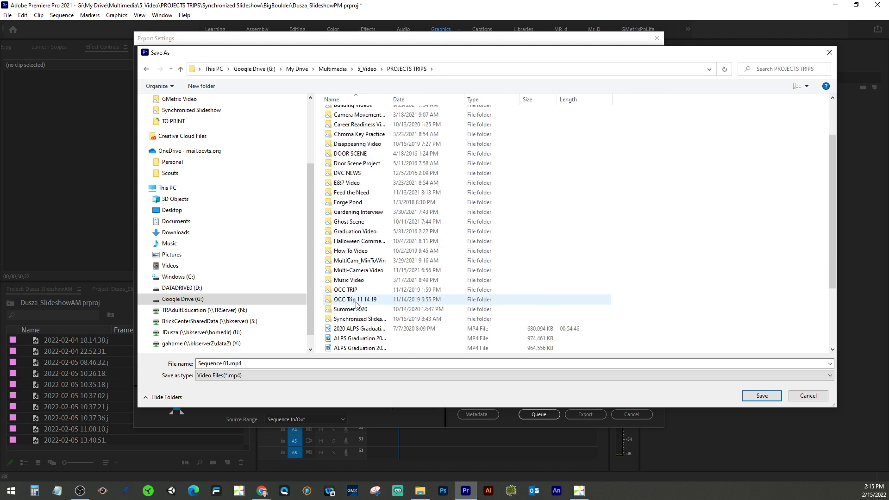
double_click(361, 202)
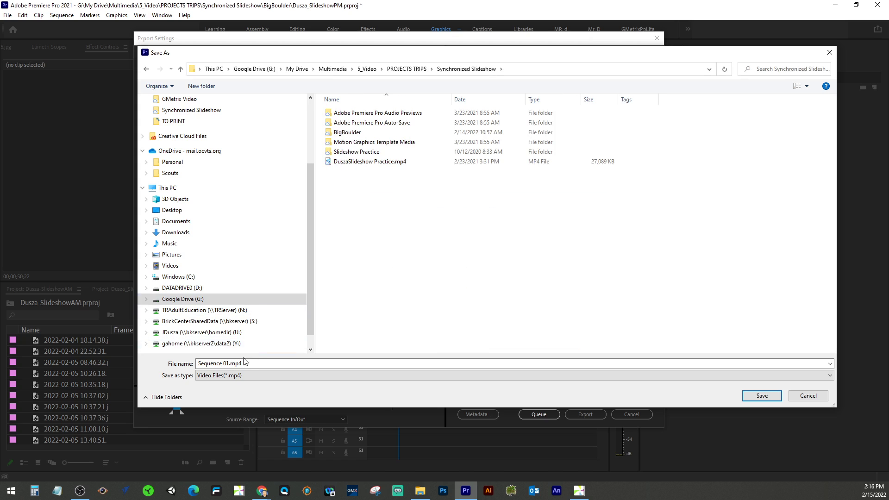
Name the output video with the author's surname followed by "_SlideshowFinal" and confirm the file name.
key("Tab")
type("Dusza")
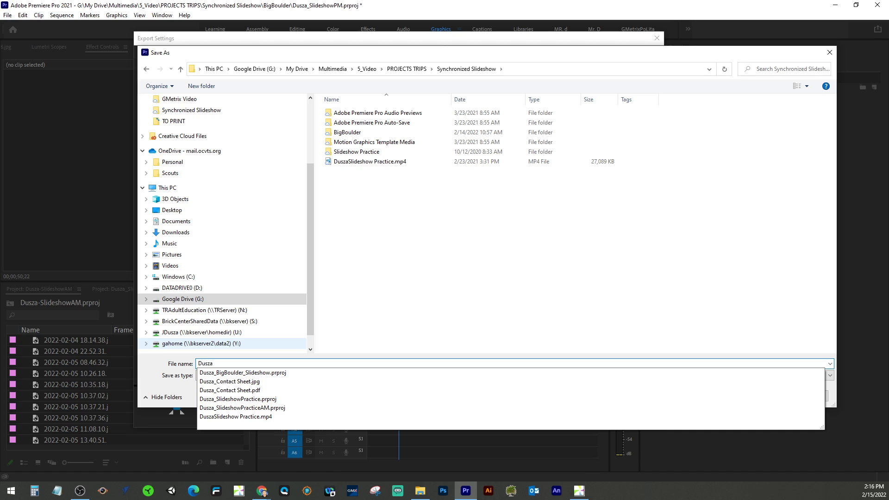
type("_Slides")
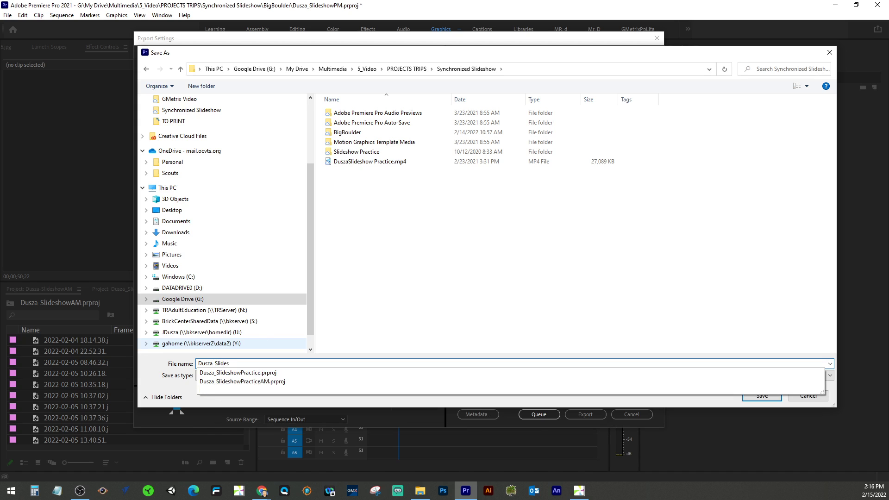
type("howFinal")
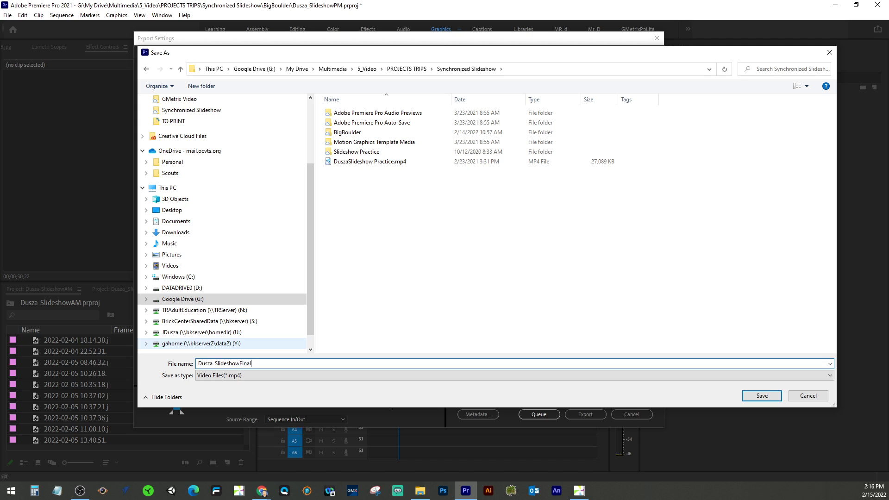
left_click(762, 395)
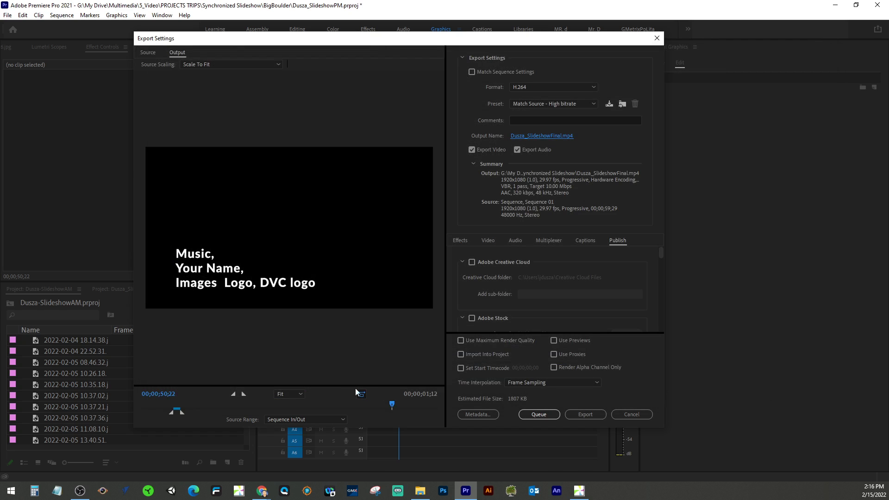
Export the entire sequence with maximum render quality.
left_click(301, 418)
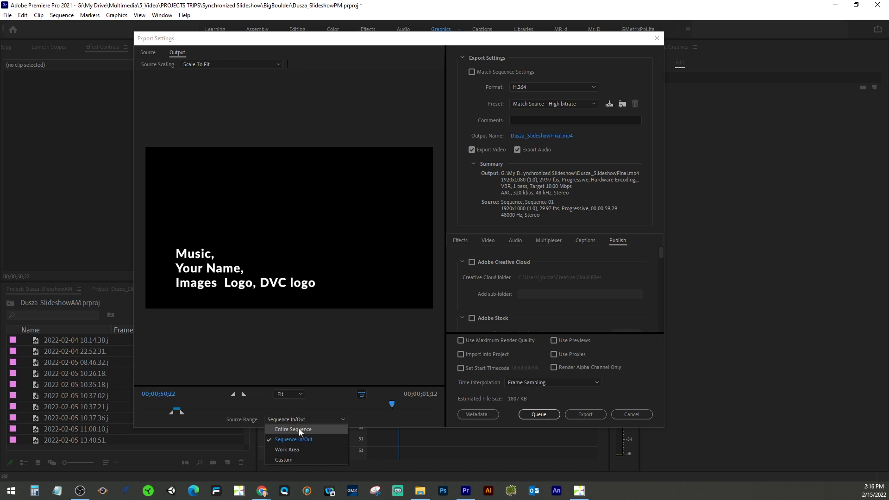
left_click(298, 429)
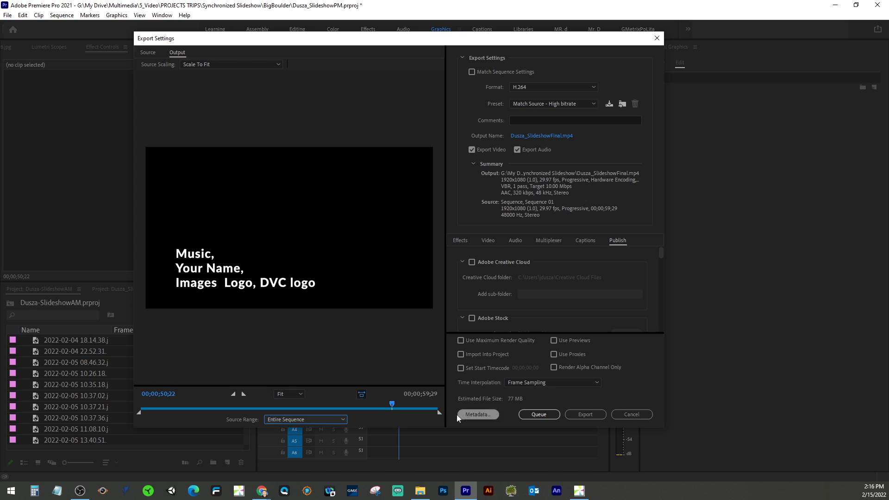
left_click(461, 341)
left_click(575, 415)
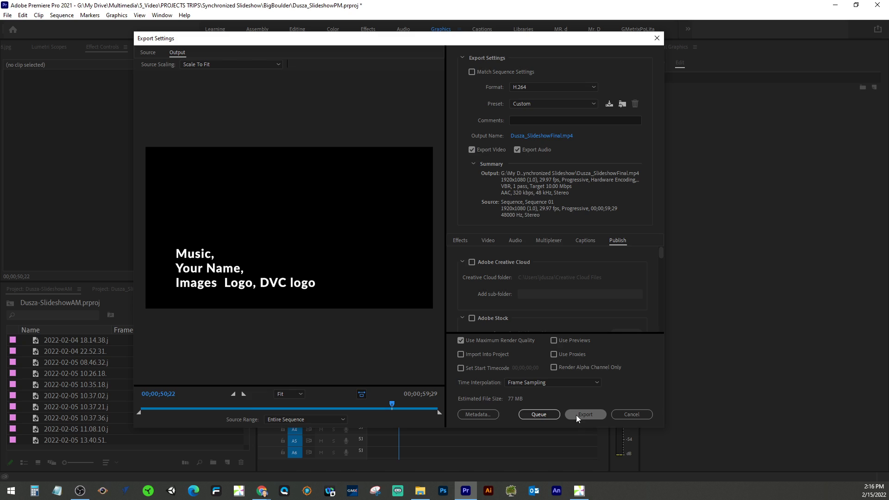